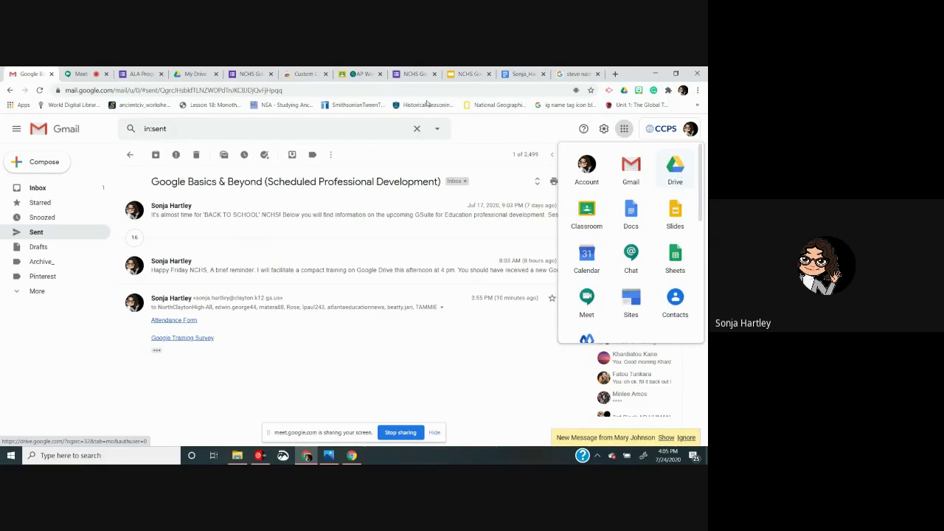
- Switch to Google Drive and look through the Priority page and the My Drive quick access files and folders
left_click(191, 75)
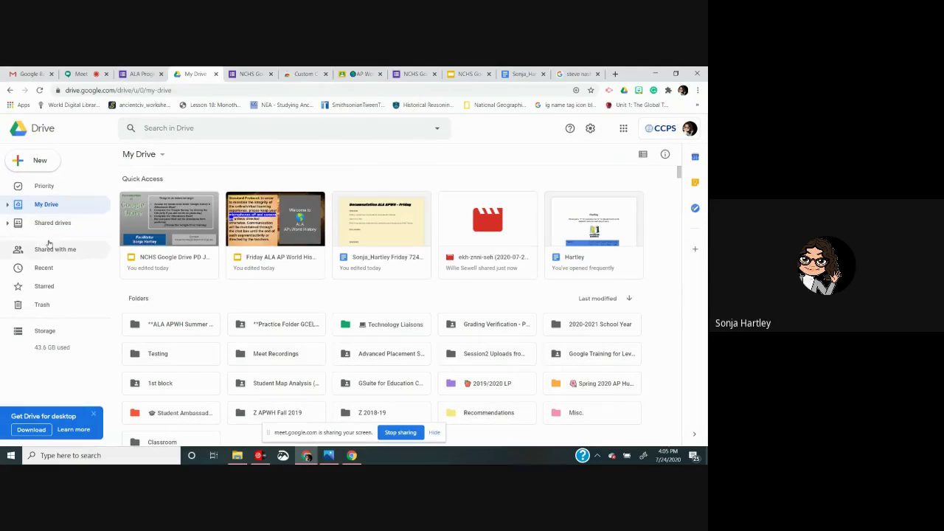
left_click(45, 186)
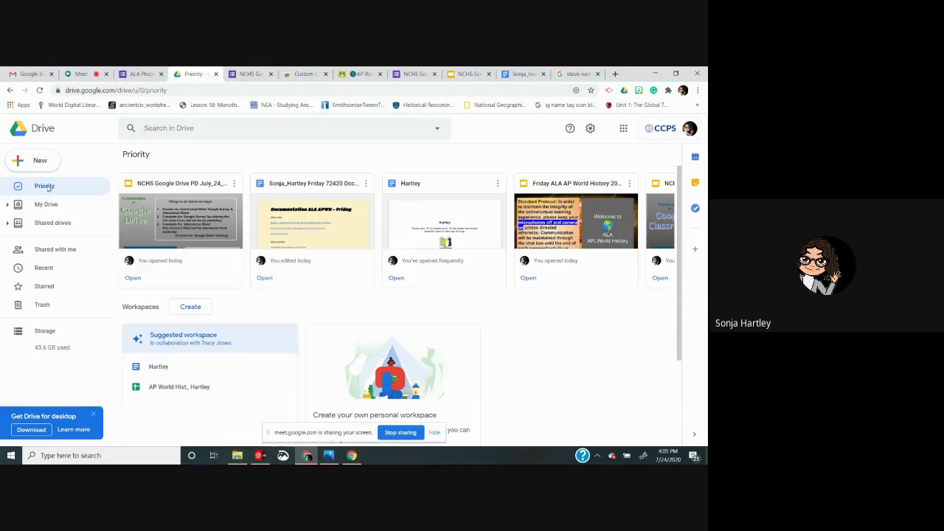
left_click(49, 207)
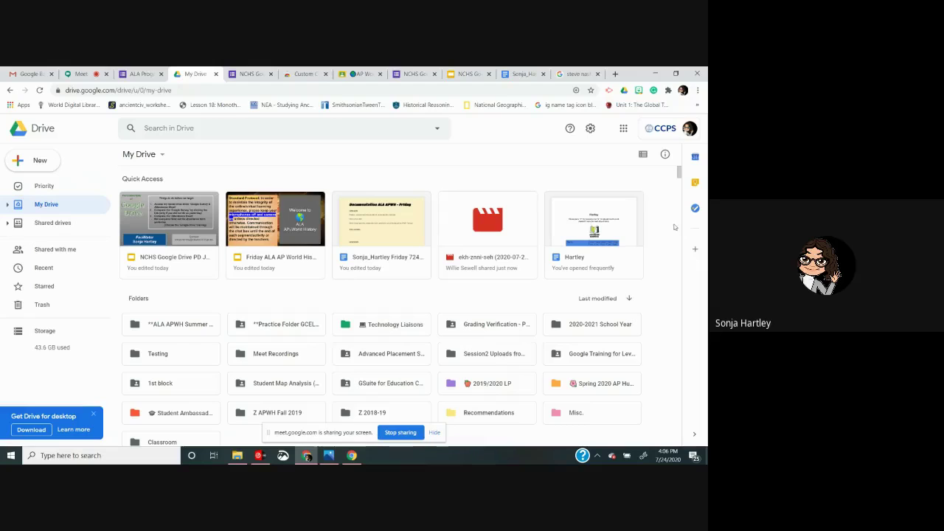
left_click_drag(680, 171, 681, 174)
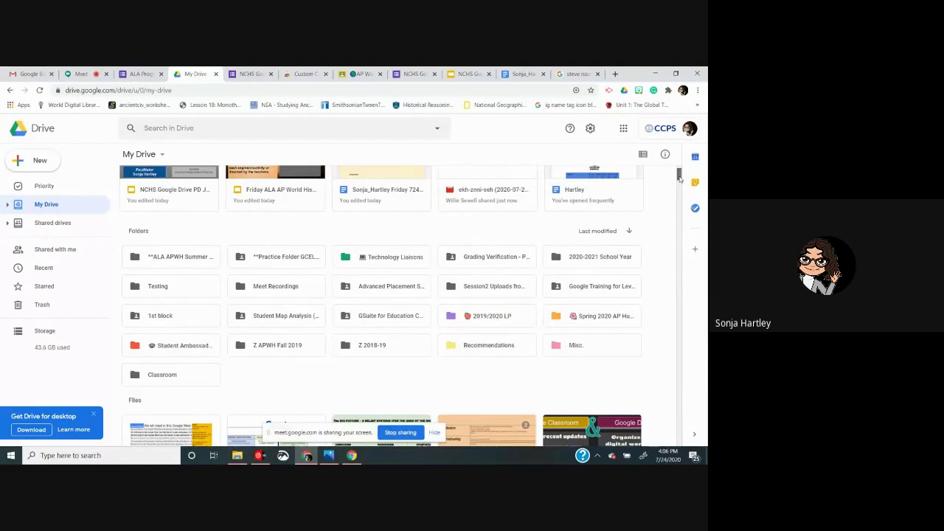
scroll(680, 178, "up", 1)
scroll(680, 174, "down", 1)
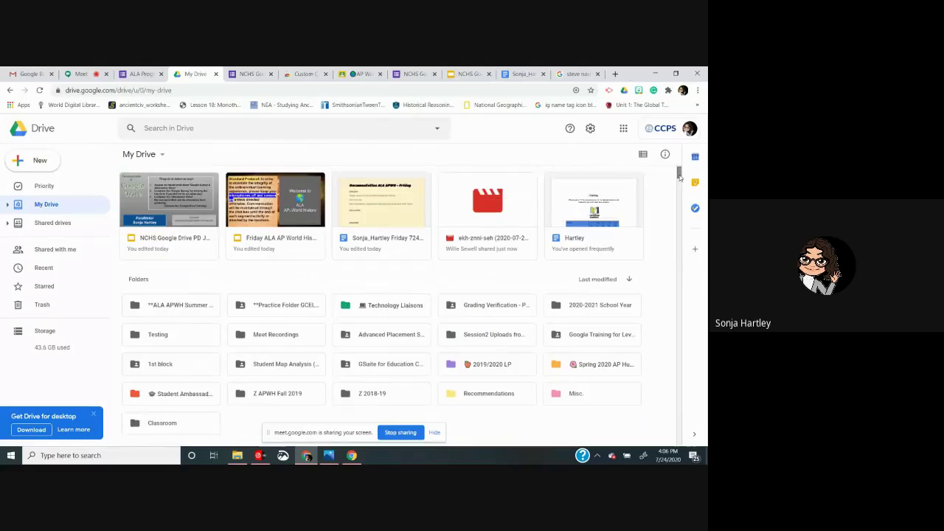
- Browse the full list of shared drives
left_click(56, 223)
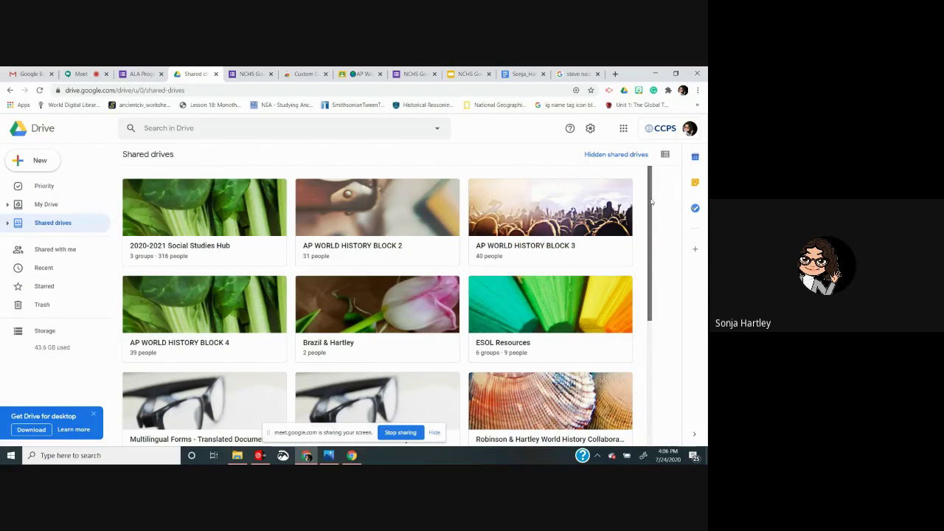
left_click_drag(652, 201, 699, 195)
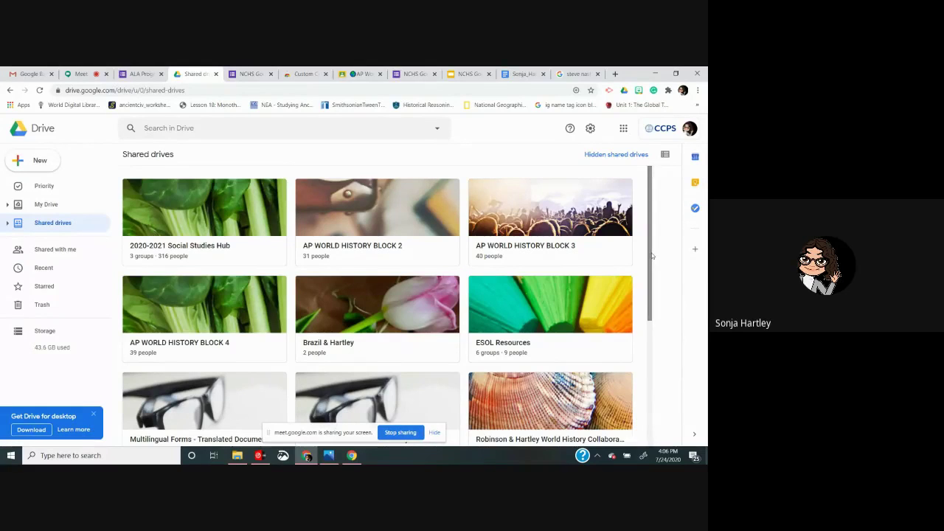
left_click_drag(652, 256, 660, 382)
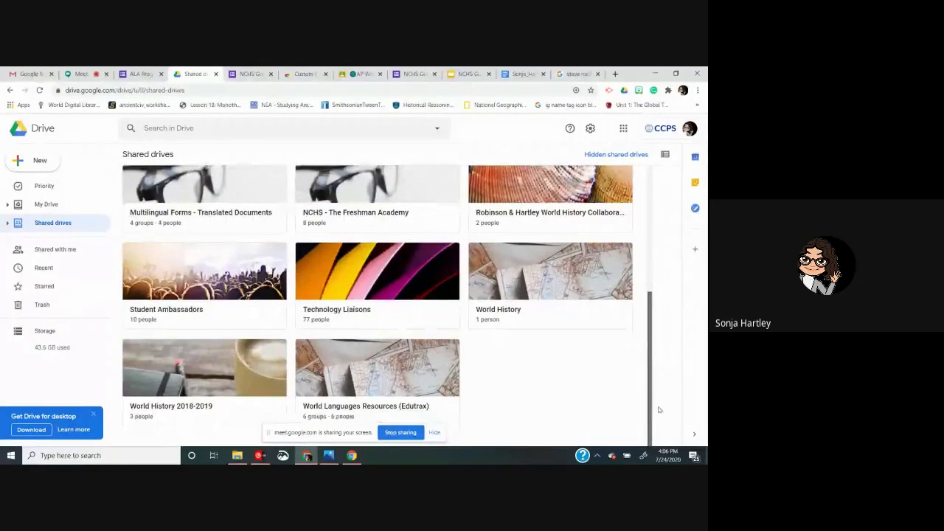
left_click_drag(659, 410, 667, 243)
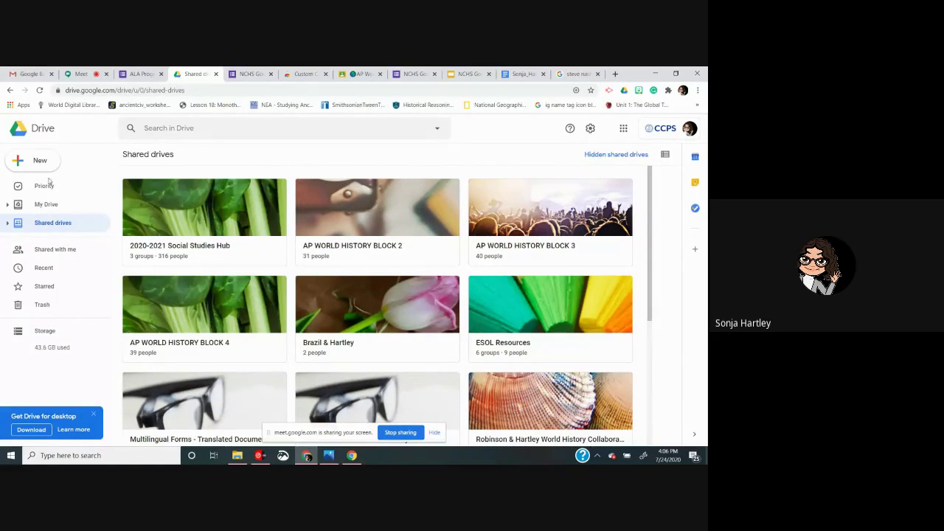
- Browse the files shared with me and view the available sort options for them
left_click(68, 252)
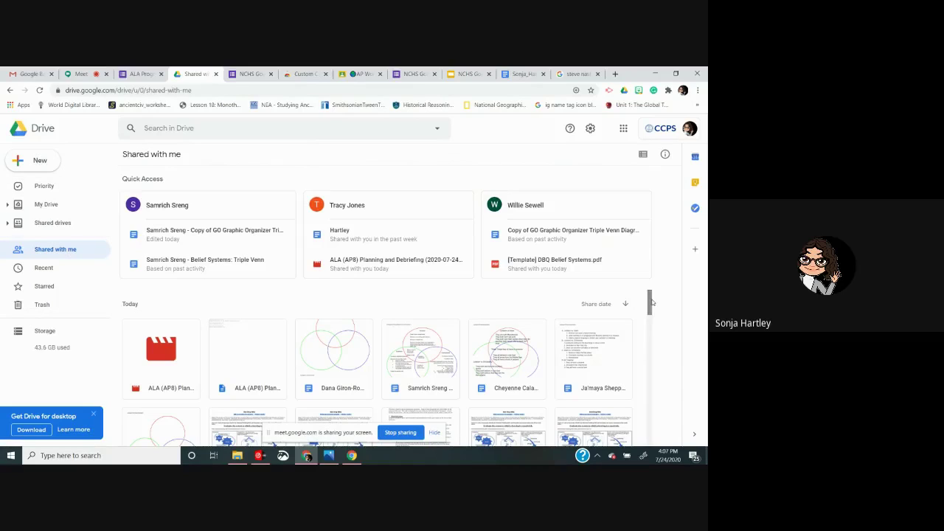
scroll(651, 303, "down", 5)
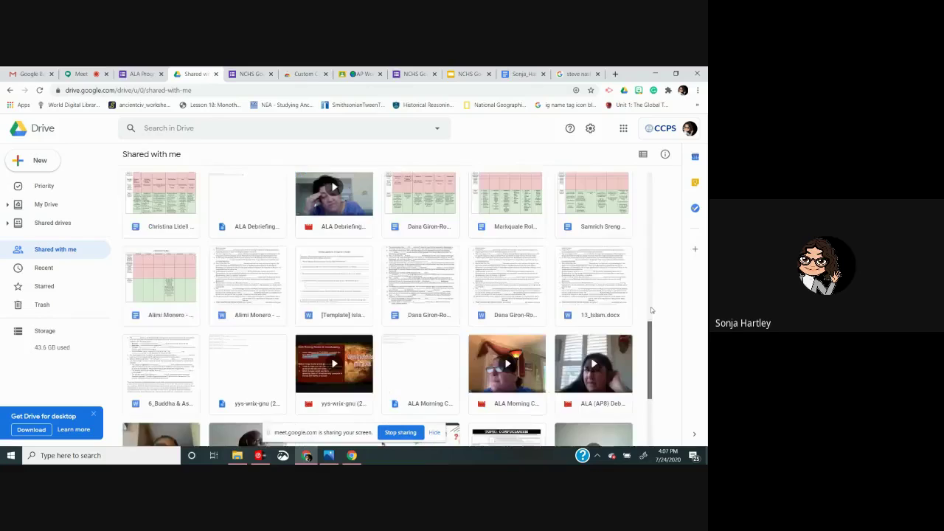
scroll(648, 276, "up", 5)
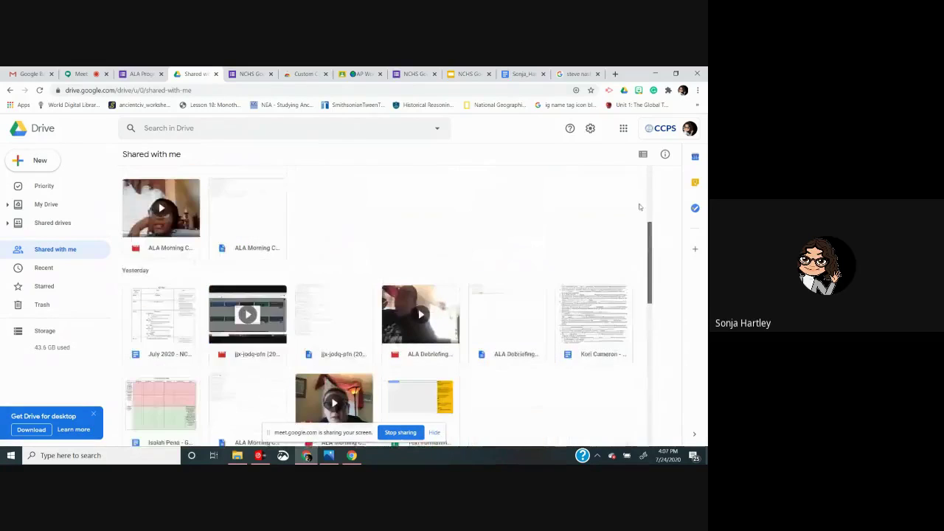
scroll(560, 295, "up", 3)
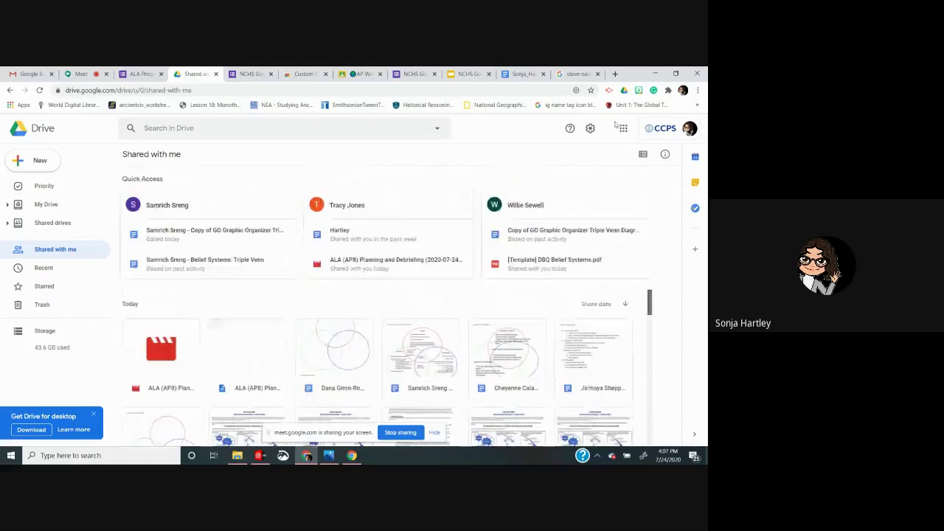
left_click(597, 304)
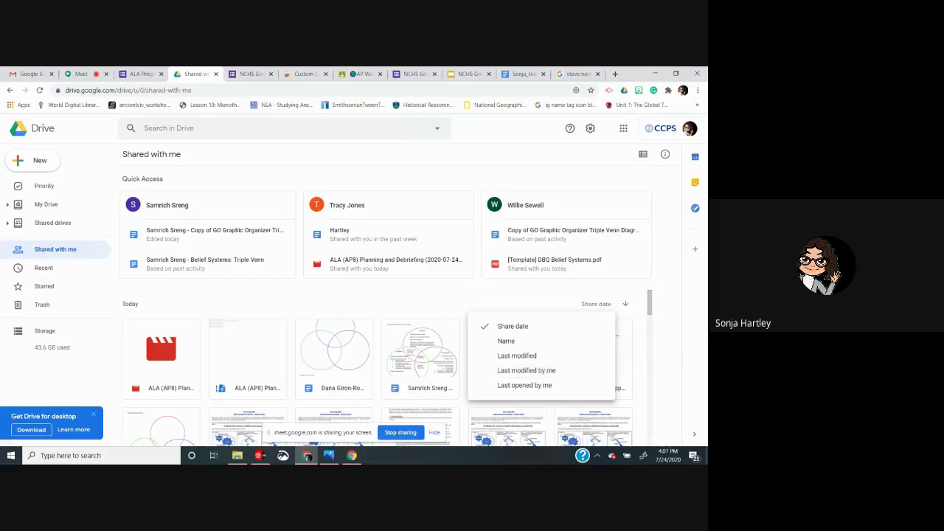
- Return to My Drive and look over its folders
left_click(60, 209)
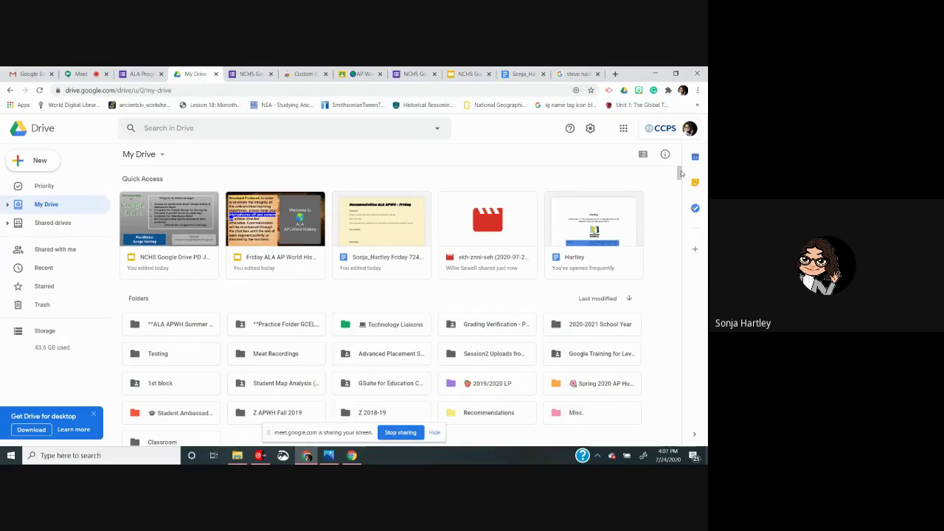
scroll(680, 173, "down", 1)
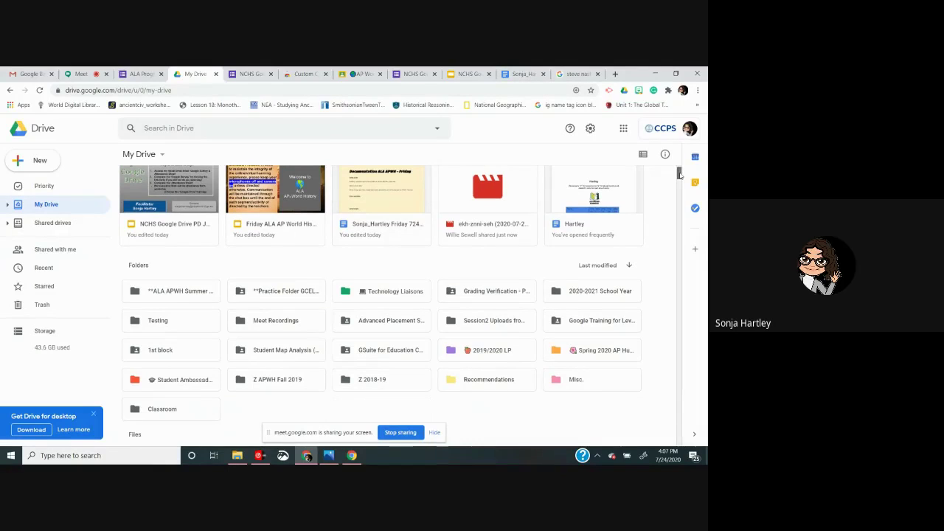
scroll(680, 173, "down", 1)
mouse_move(680, 173)
left_mouse_down()
mouse_move(692, 233)
mouse_move(680, 167)
left_mouse_up()
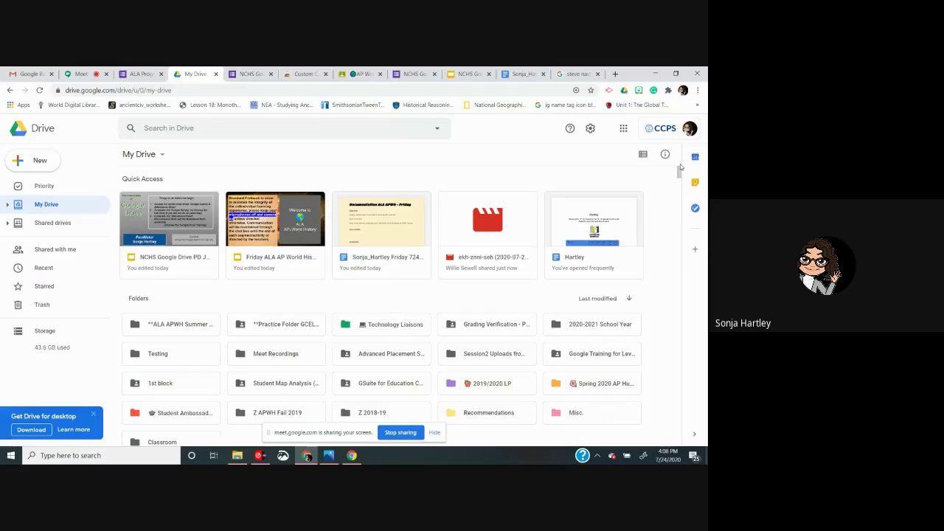
- Start an advanced Drive search limited to the Forms type and to items owned by me
left_click(347, 131)
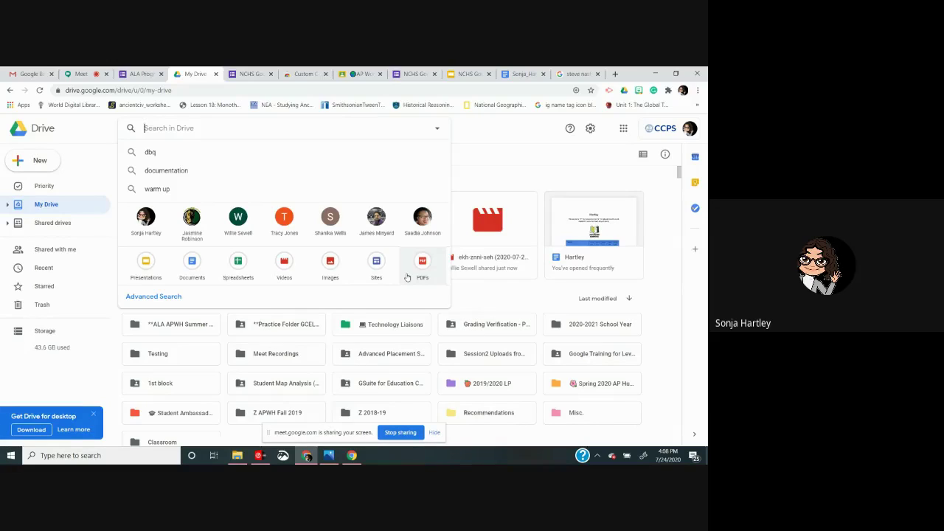
left_click(171, 297)
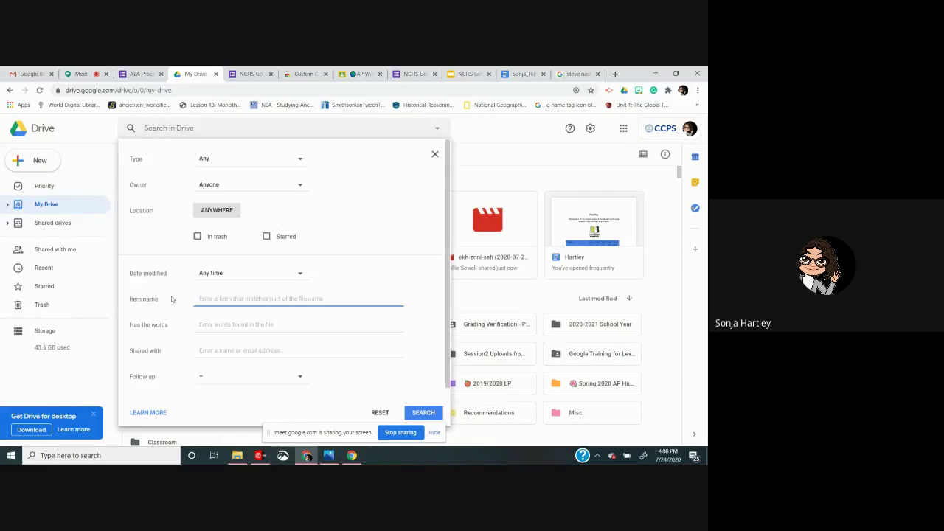
left_click(221, 163)
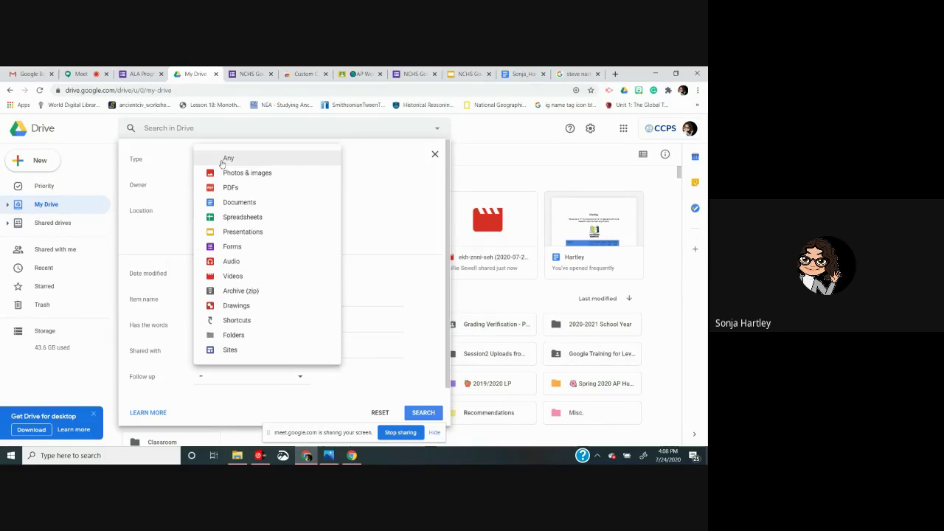
left_click(254, 246)
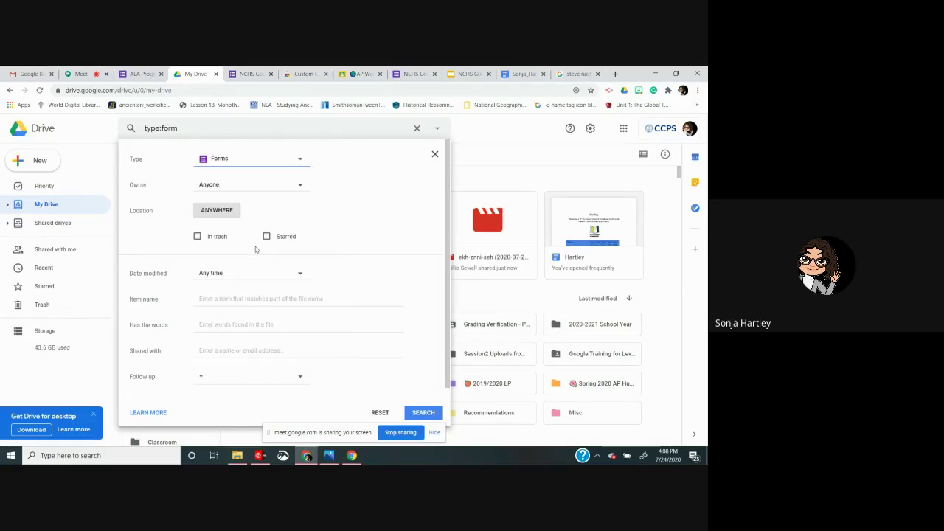
left_click(231, 184)
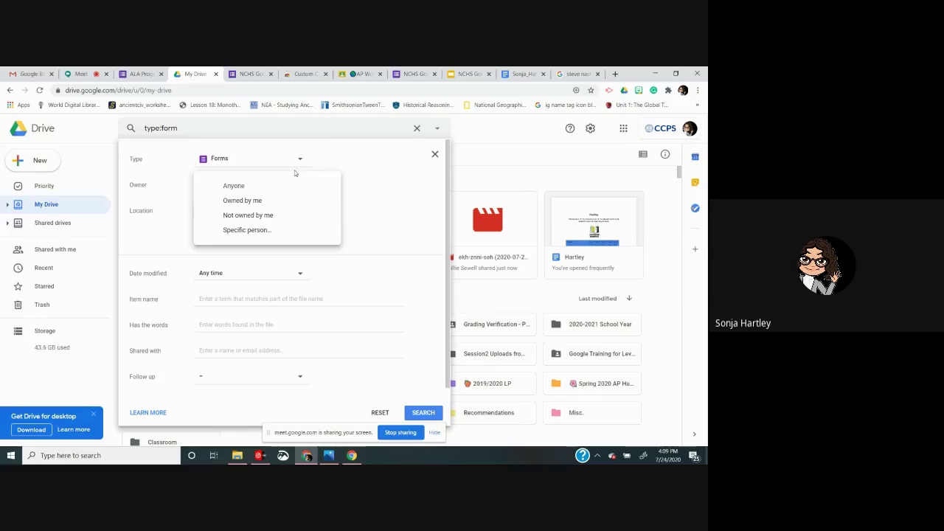
left_click(242, 201)
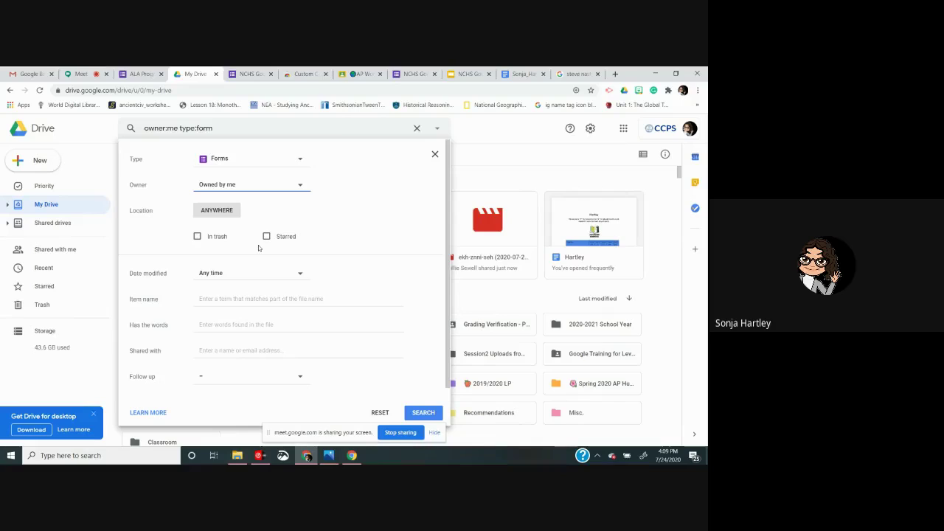
- Limit the advanced search to items modified yesterday with ALA in the item name, and run it
left_click(238, 273)
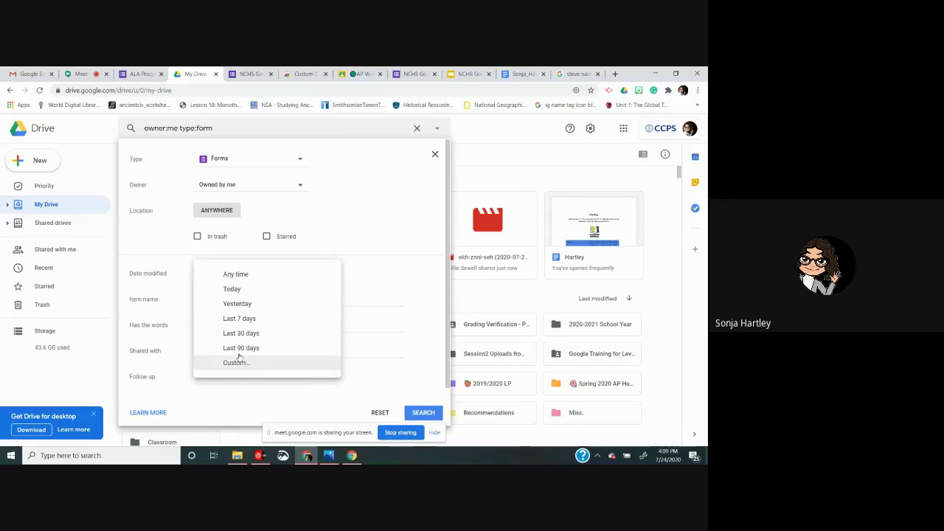
left_click(248, 303)
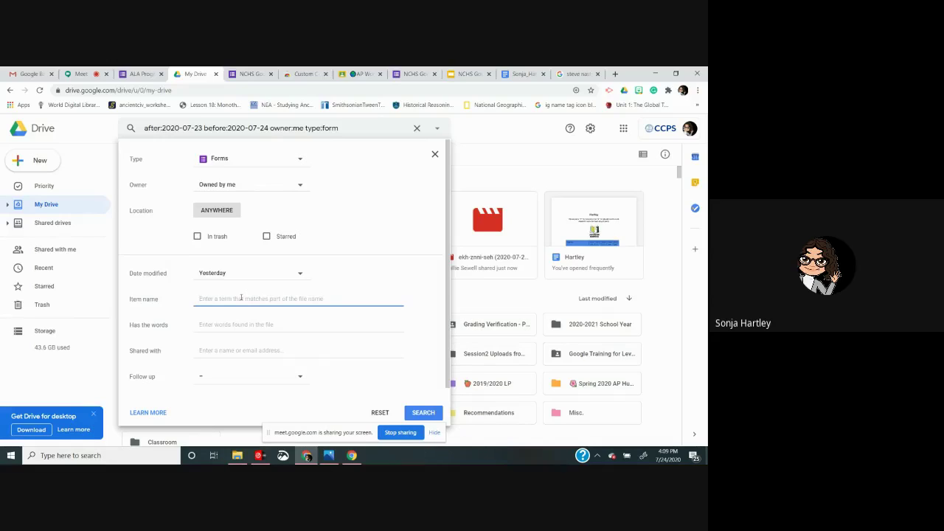
type("ALA")
left_click(430, 411)
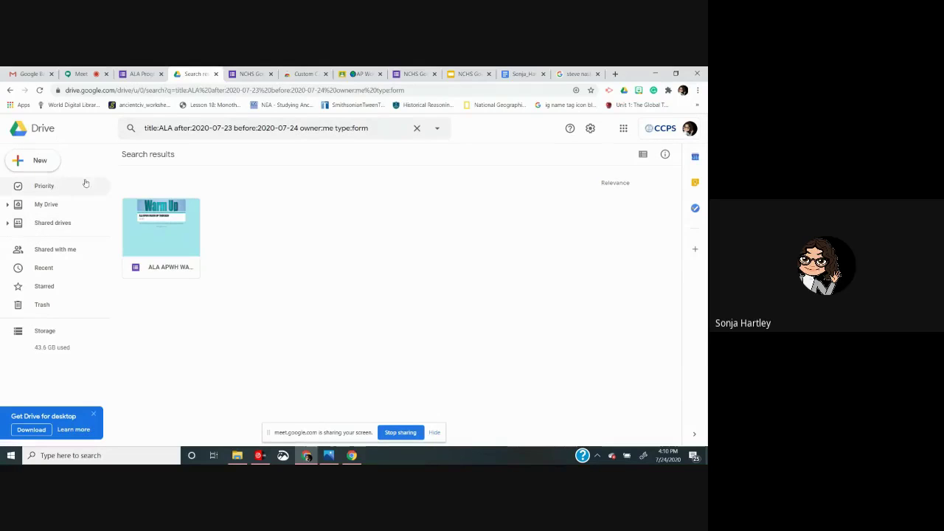
- Upload the Word file APUSHR Hot Dog DBQ from the Downloads folder to Drive
left_click(27, 161)
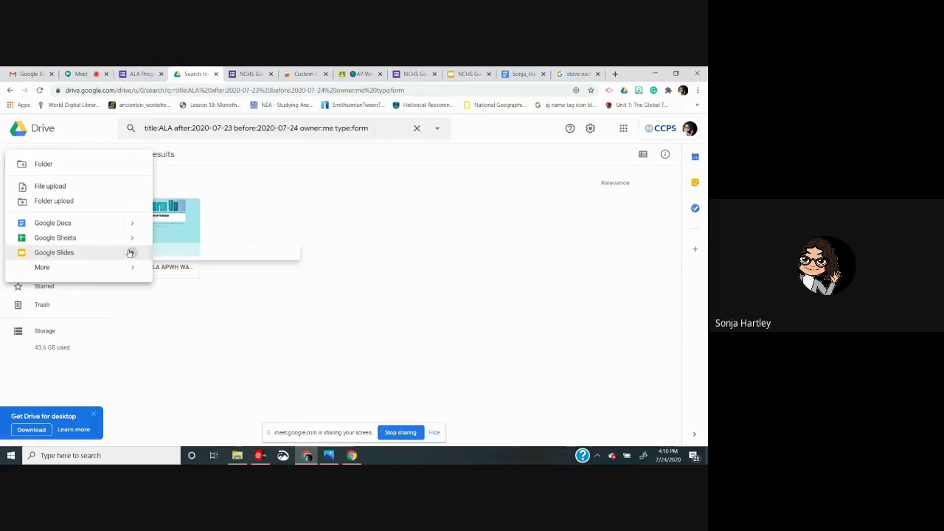
mouse_move(138, 273)
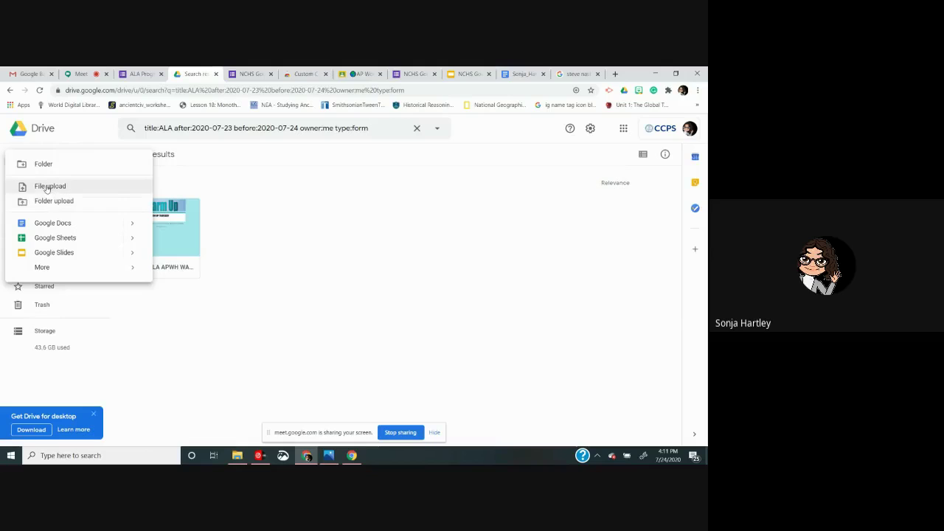
left_click(46, 187)
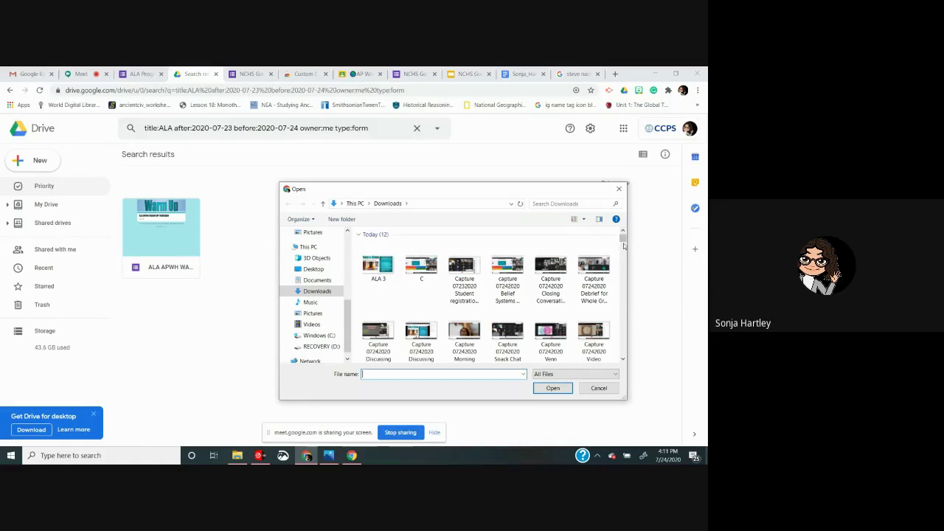
left_click_drag(623, 243, 626, 277)
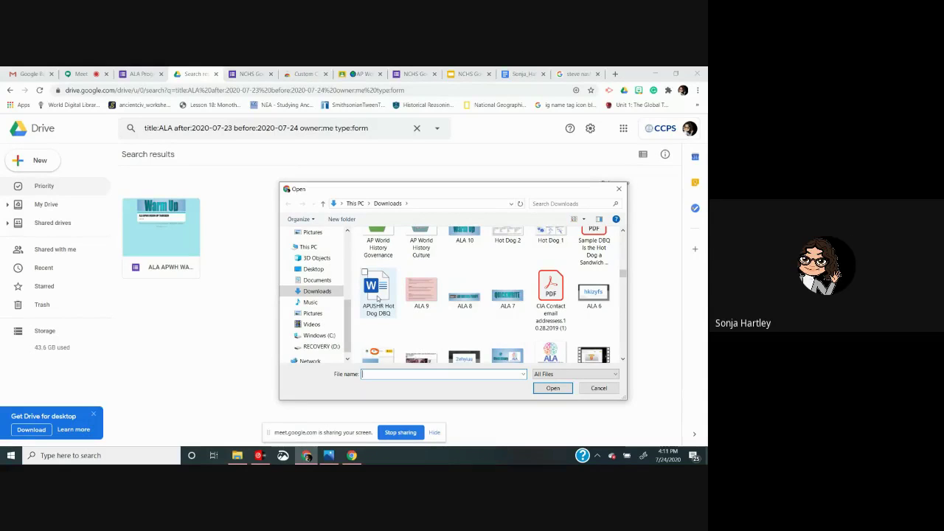
left_click(378, 291)
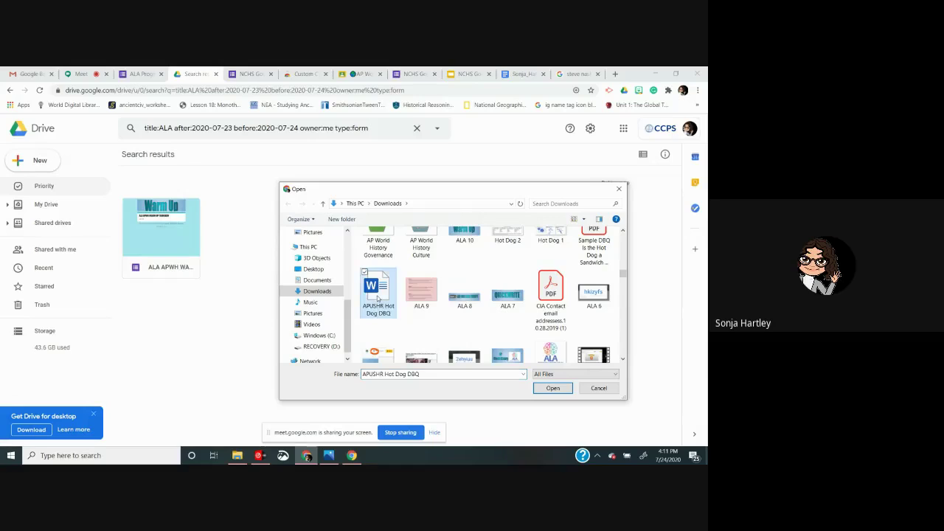
left_click(551, 390)
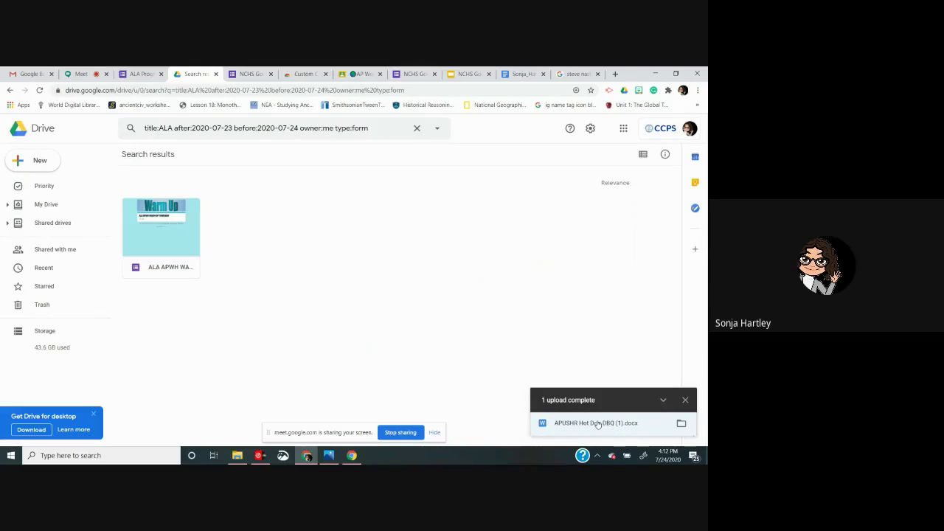
- Locate the uploaded APUSHR Hot Dog DBQ file in My Drive and review the actions available for it
left_click(682, 425)
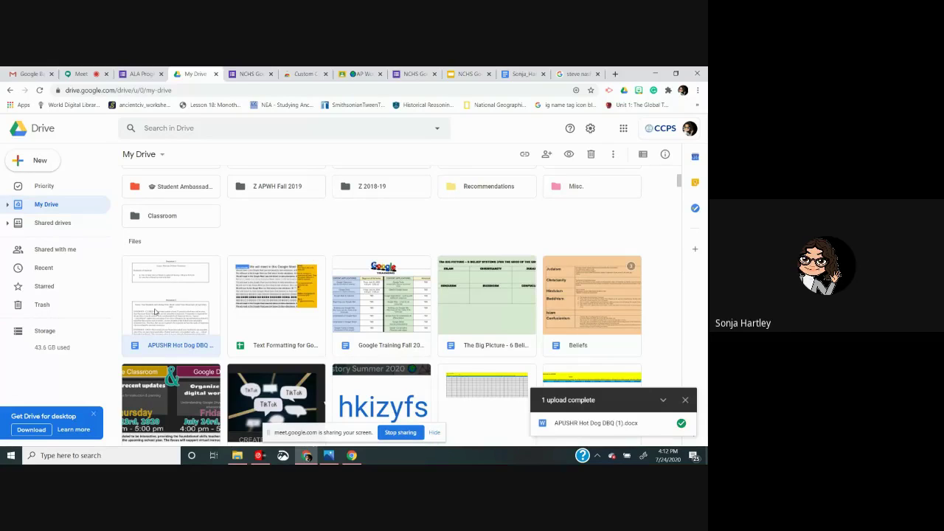
right_click(155, 312)
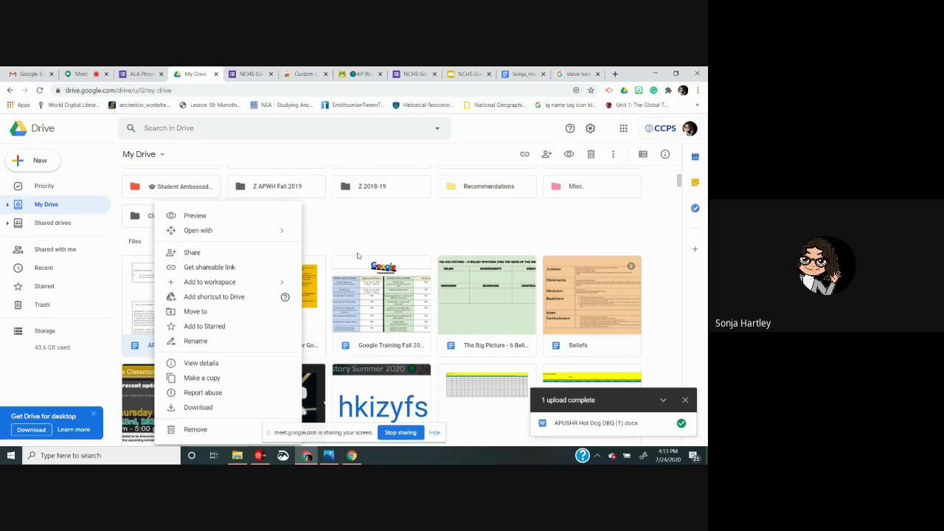
left_click(374, 224)
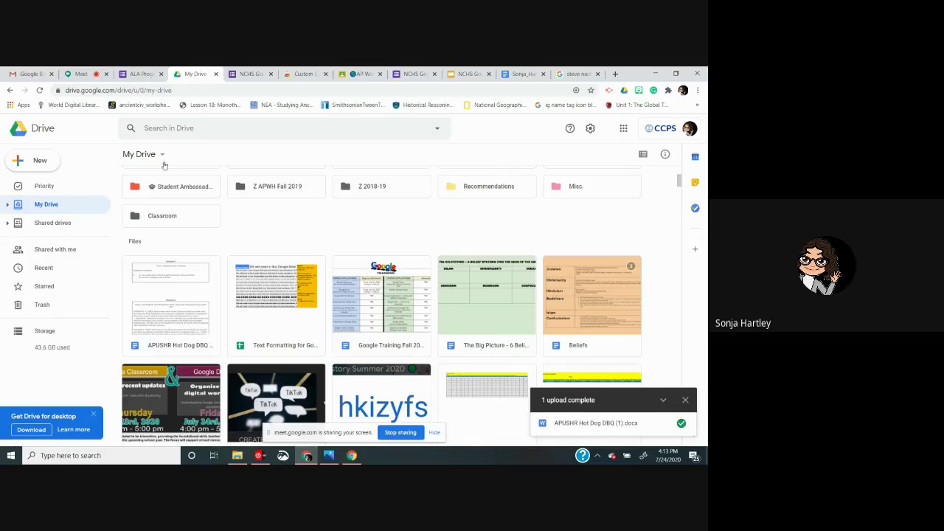
- Create a new folder named *****Testing Folder in My Drive
left_click(40, 164)
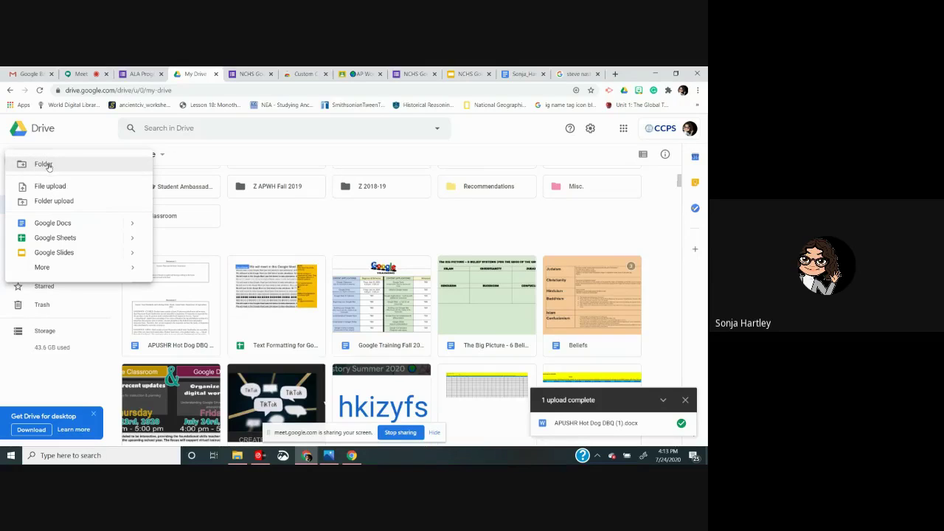
left_click(42, 164)
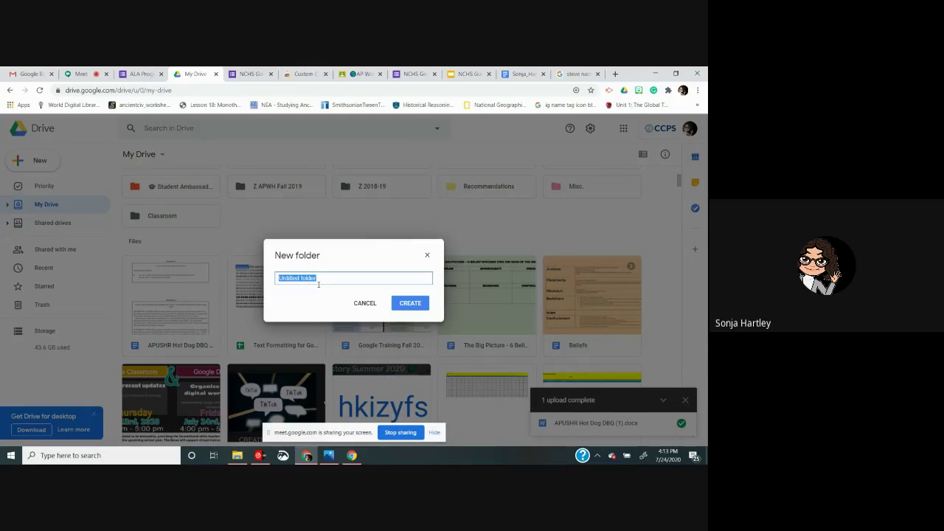
key("BackSpace")
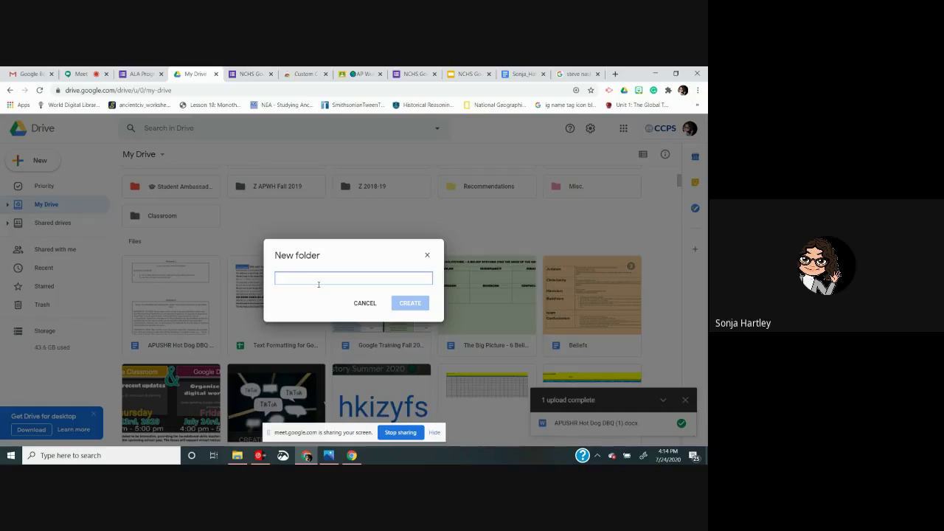
type("****")
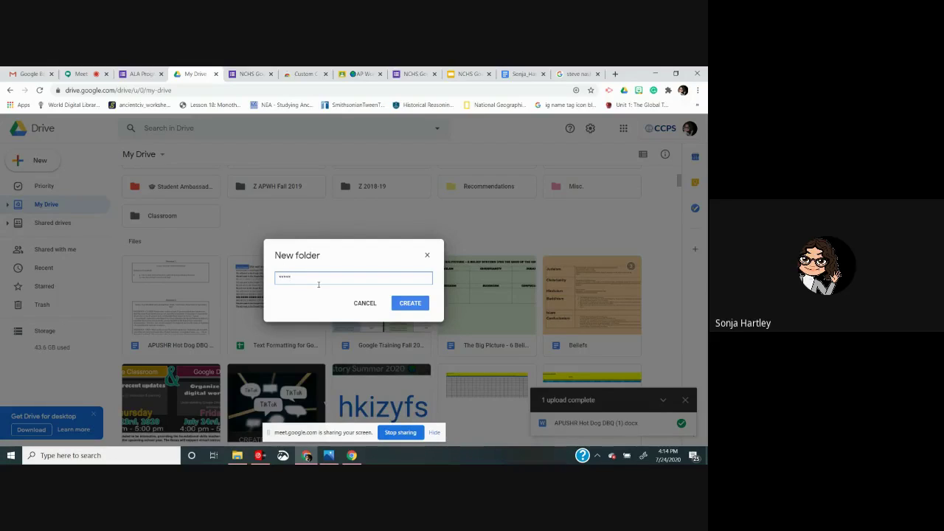
type("esting Folder")
left_click(408, 305)
left_click(428, 255)
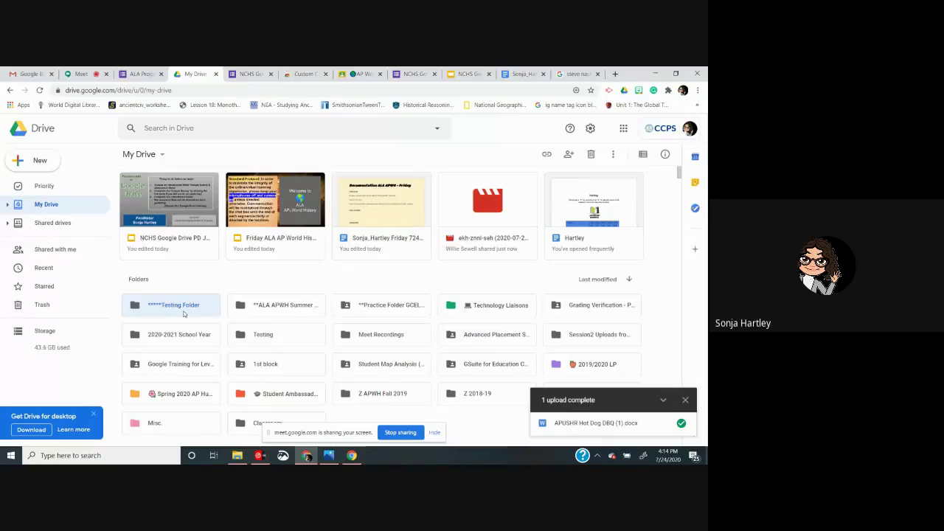
- Change the color of *****Testing Folder to light purple
right_click(145, 307)
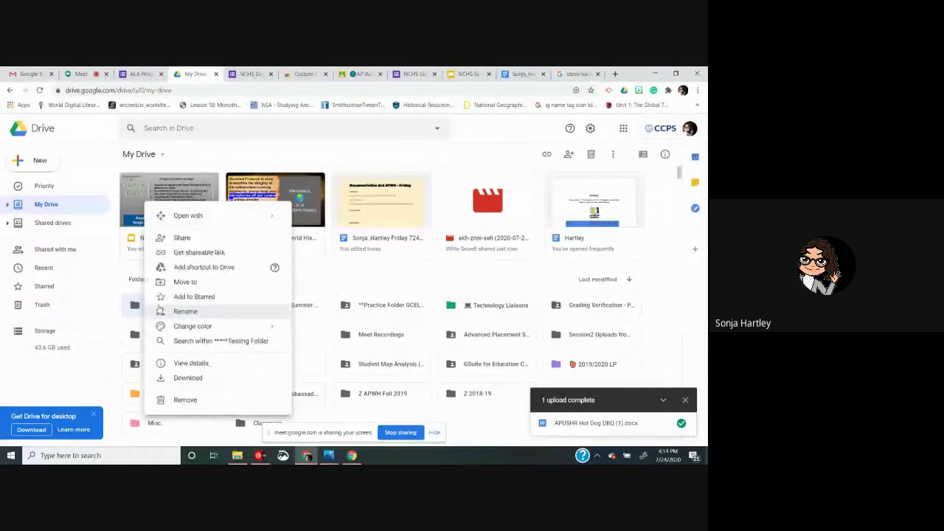
mouse_move(203, 328)
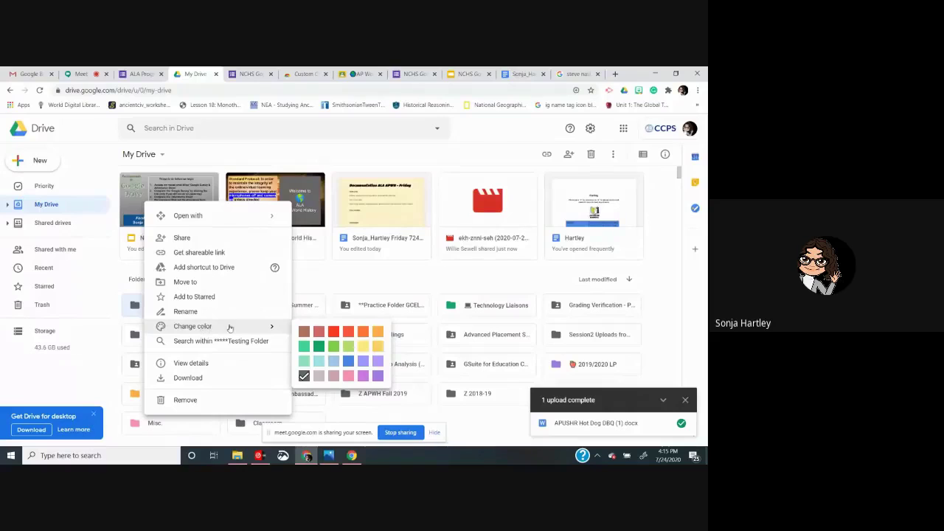
left_click(378, 362)
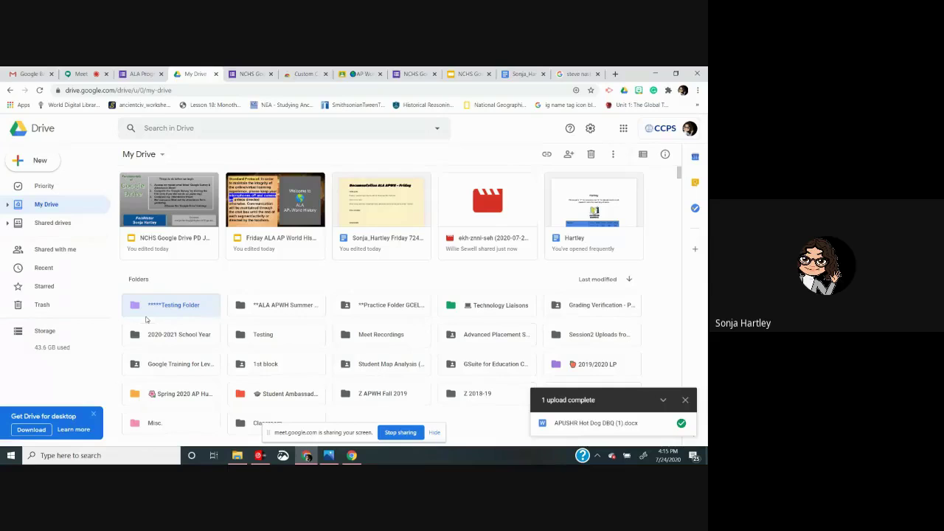
- Create a subfolder named A inside *****Testing Folder, and return to My Drive
double_click(169, 312)
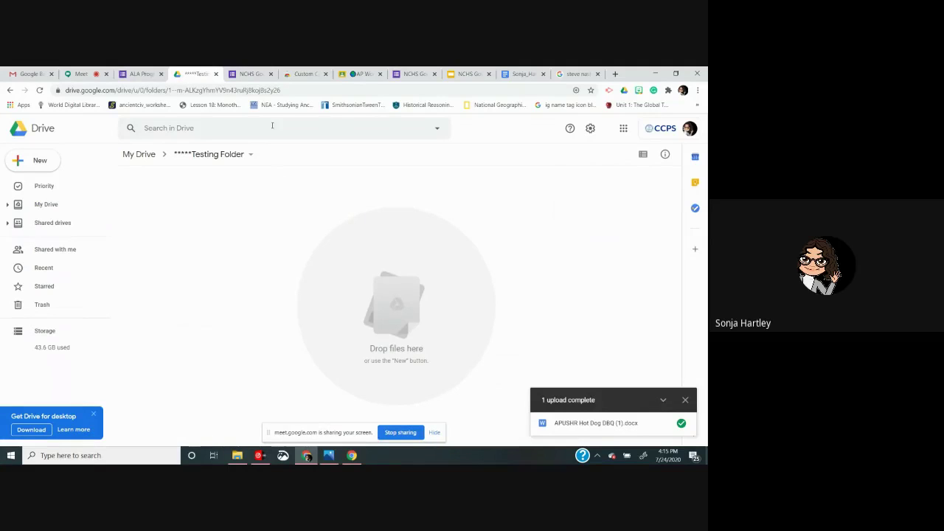
left_click(46, 162)
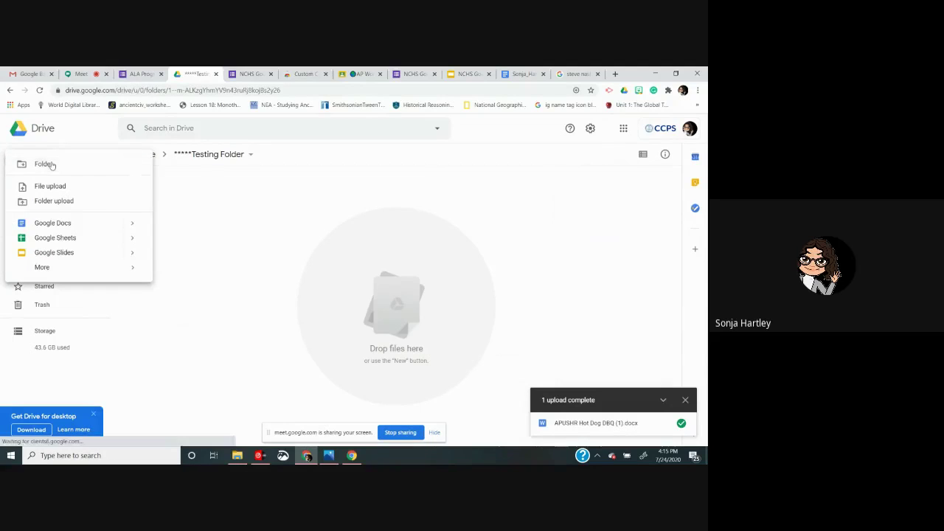
left_click(46, 164)
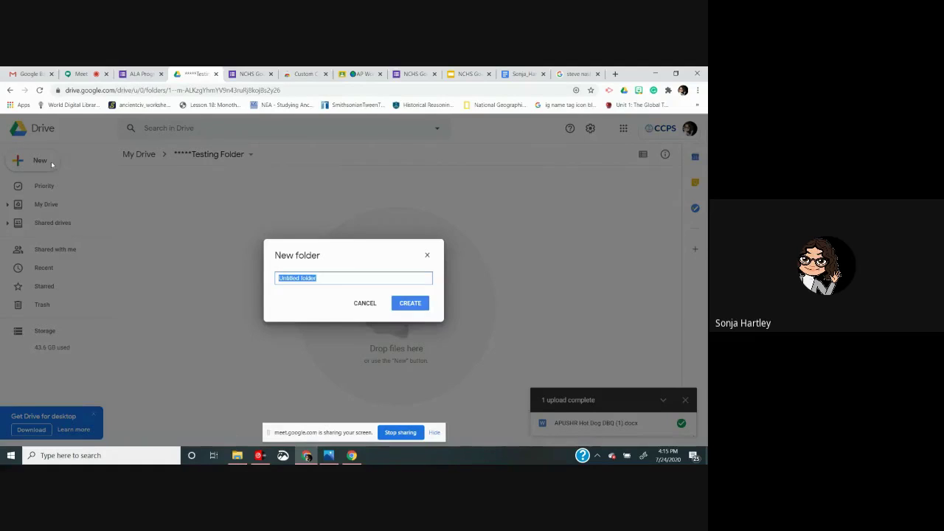
left_click(340, 295)
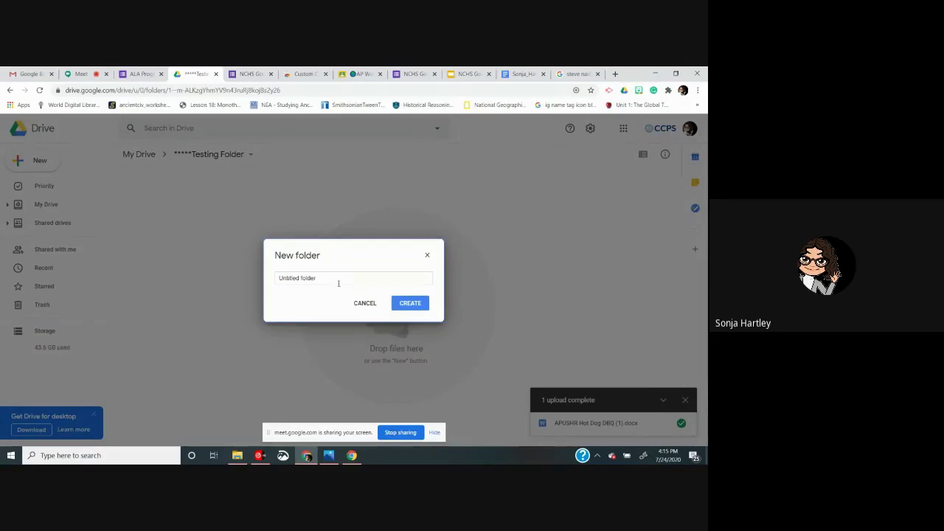
left_click(336, 281)
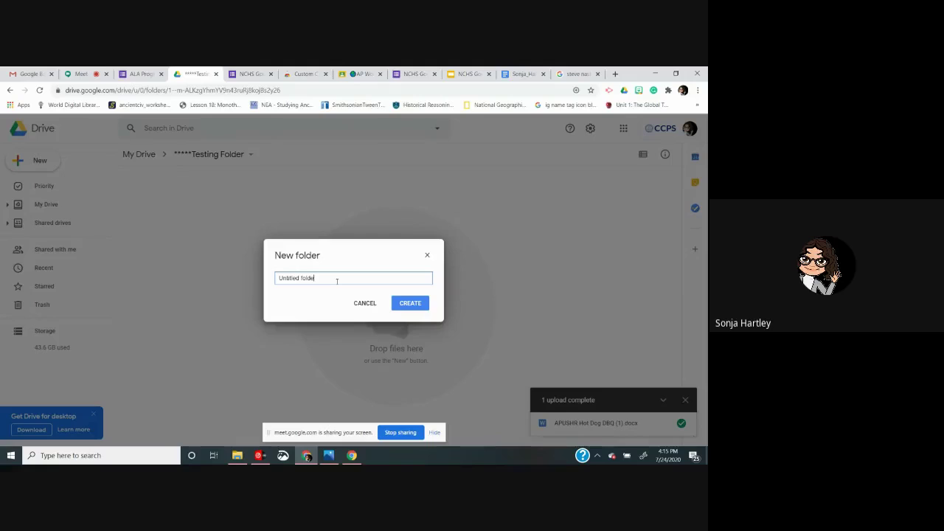
key("BackSpace")
key("BackSpace")
key("BackSpace")
key("BackSpace")
key("BackSpace")
key("BackSpace")
key("BackSpace")
key("BackSpace")
left_click(412, 304)
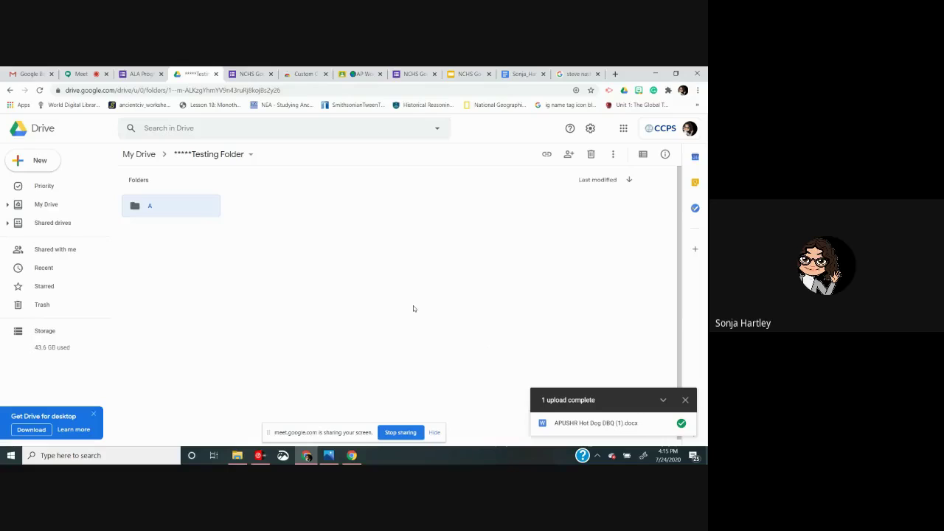
left_click(140, 155)
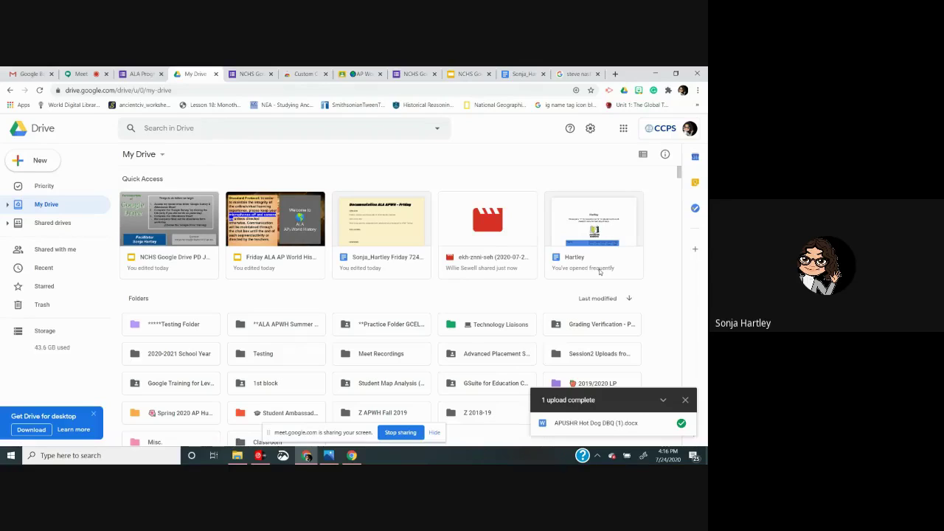
- Review the general Drive settings, including storage, upload conversion, language, offline access and density, and close them
left_click(591, 129)
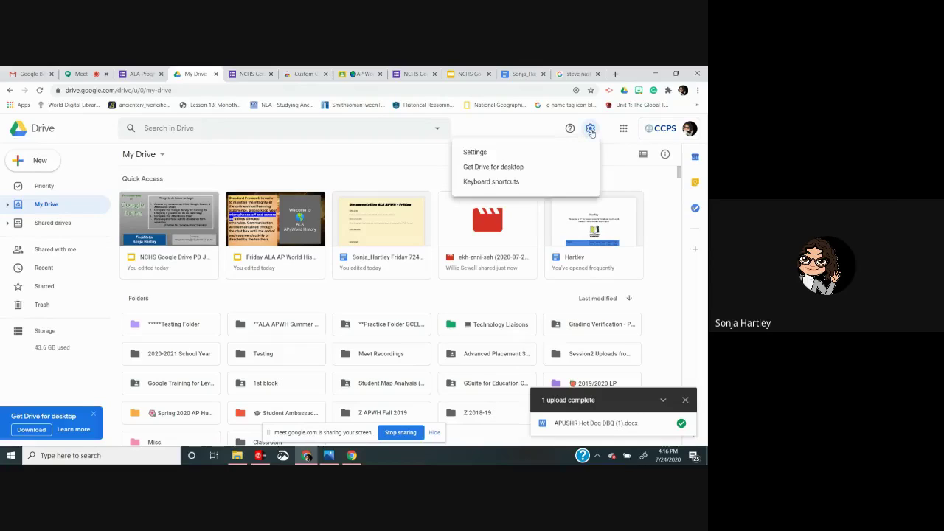
left_click(509, 153)
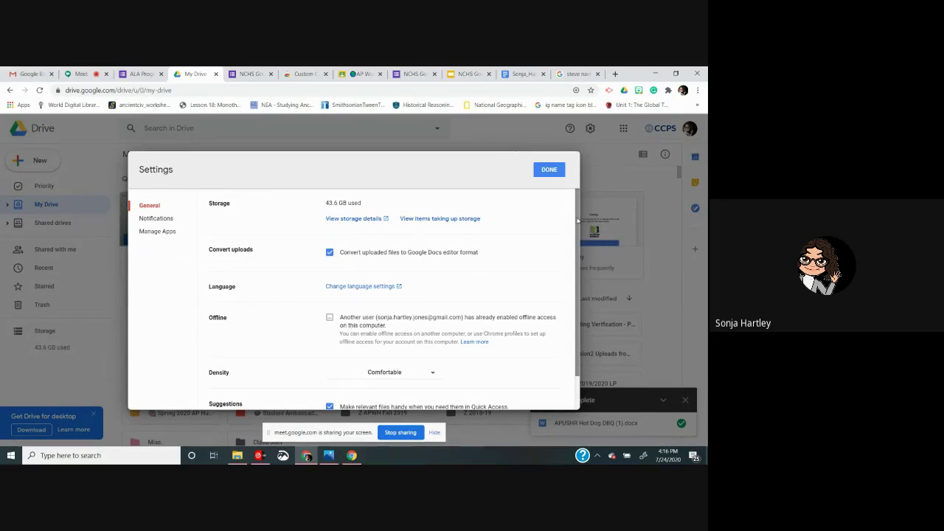
mouse_move(578, 221)
left_mouse_down()
mouse_move(590, 307)
mouse_move(570, 206)
left_mouse_up()
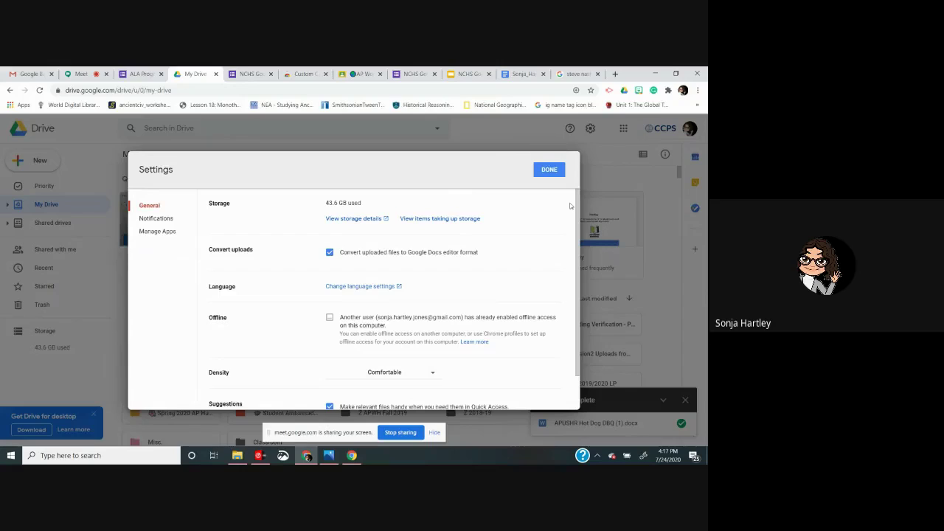
left_click(549, 170)
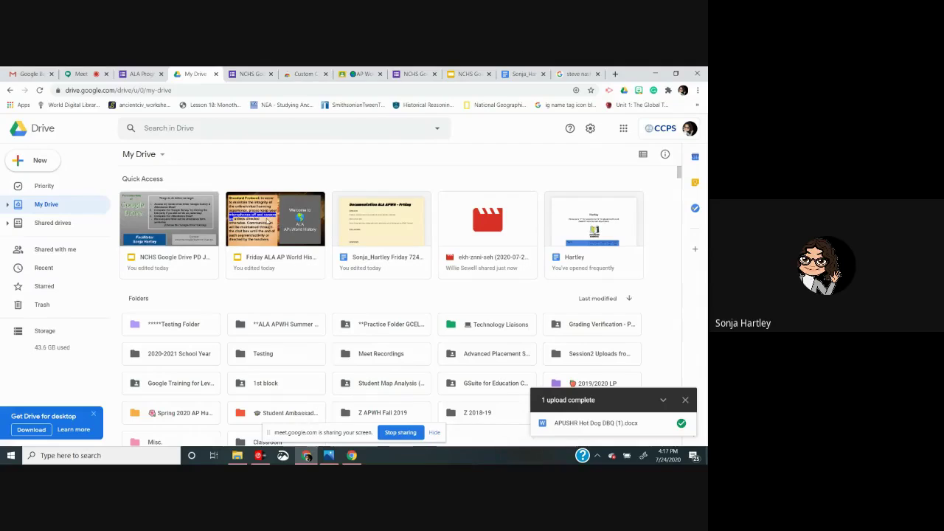
- Open the sharing settings of the Friday ALA AP World presentation and review the access roles available for a collaborator
left_click(266, 222)
right_click(266, 222)
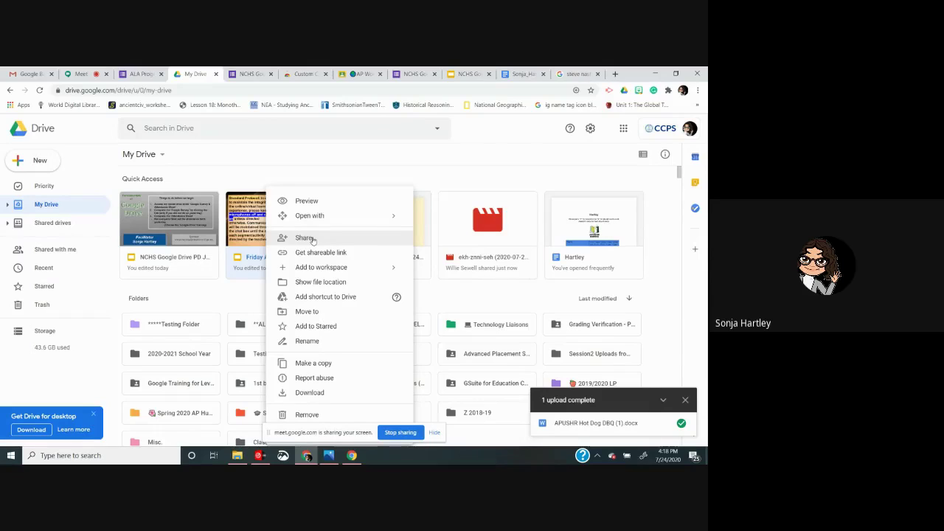
left_click(304, 237)
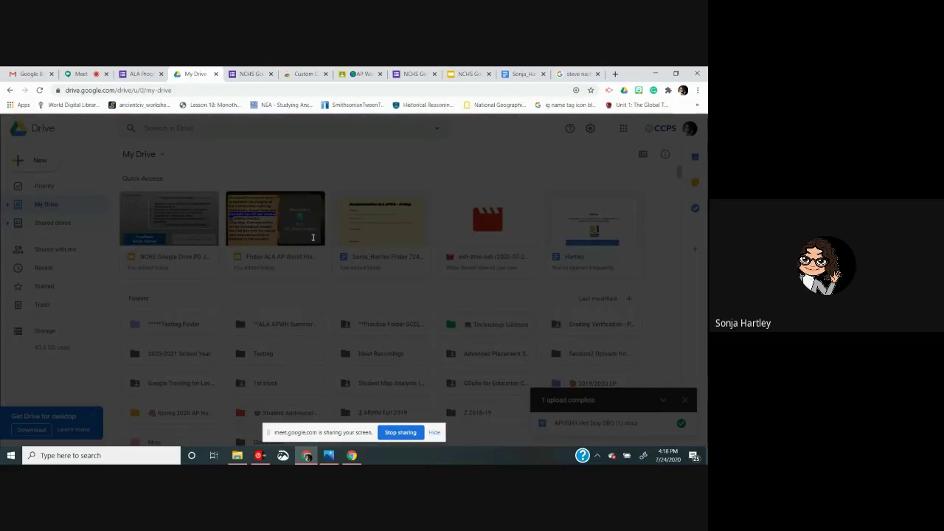
mouse_move(312, 240)
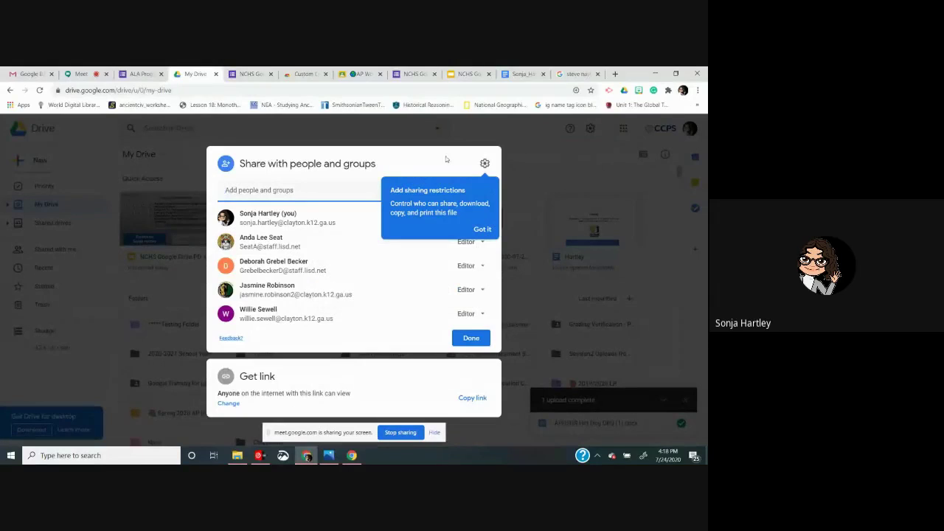
left_click(482, 230)
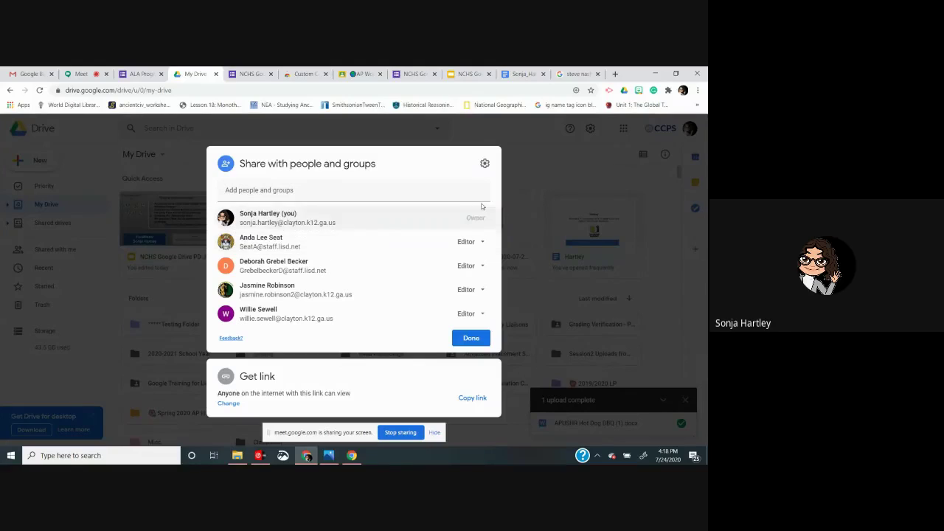
left_click(483, 242)
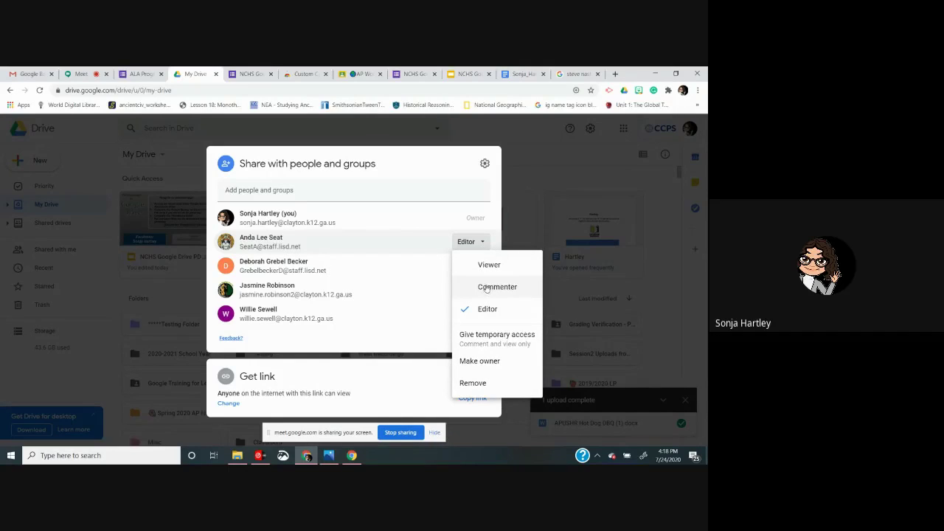
left_click(442, 190)
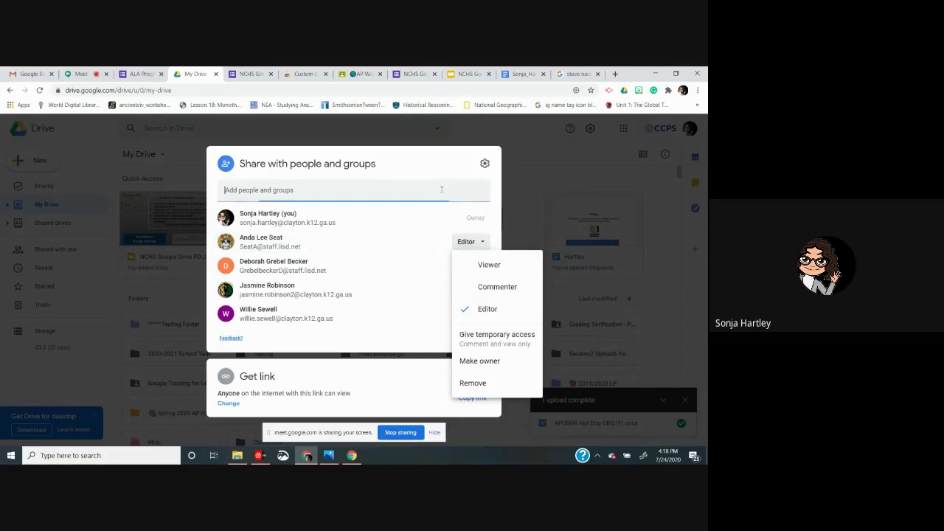
left_click(452, 156)
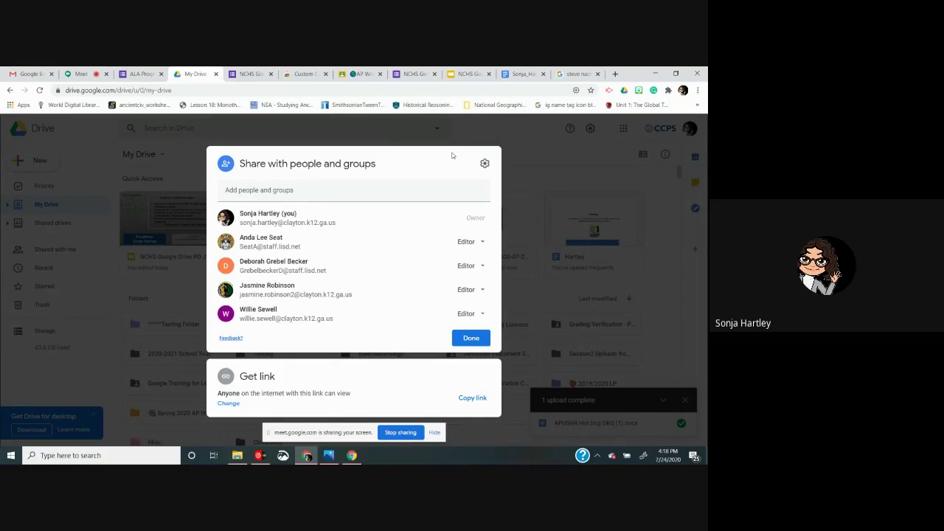
- Review who can be given access through the presentation's shareable link, and close the sharing settings
left_click(229, 404)
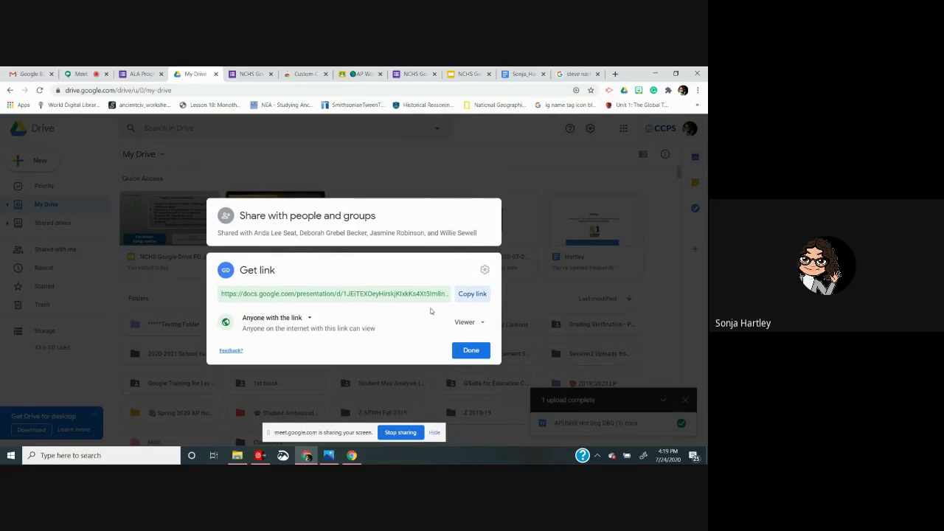
left_click(310, 318)
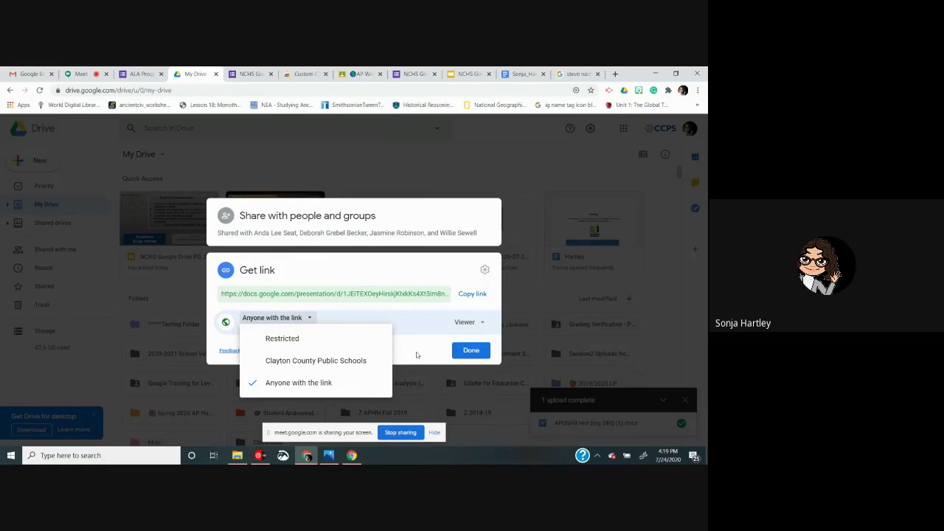
left_click(468, 352)
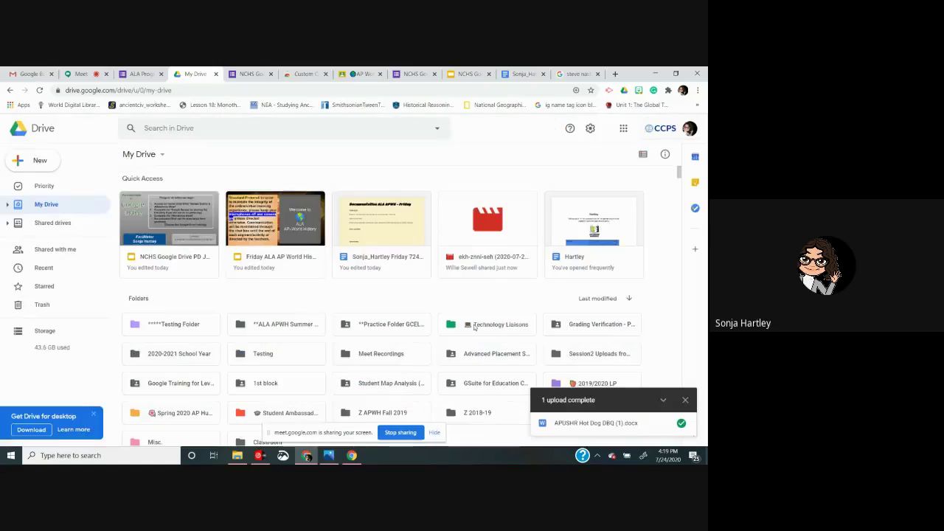
- Show the folder location of the Friday ALA AP World presentation, and return to My Drive
right_click(270, 219)
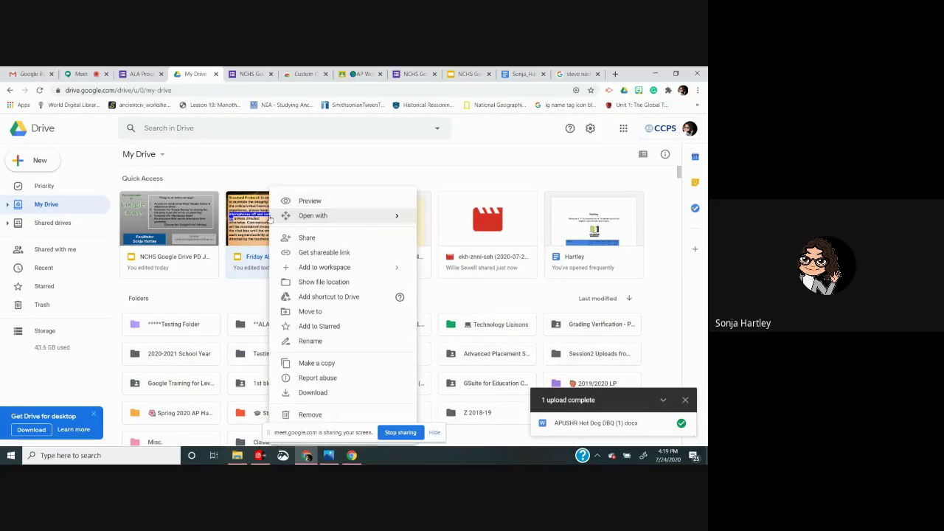
mouse_move(270, 217)
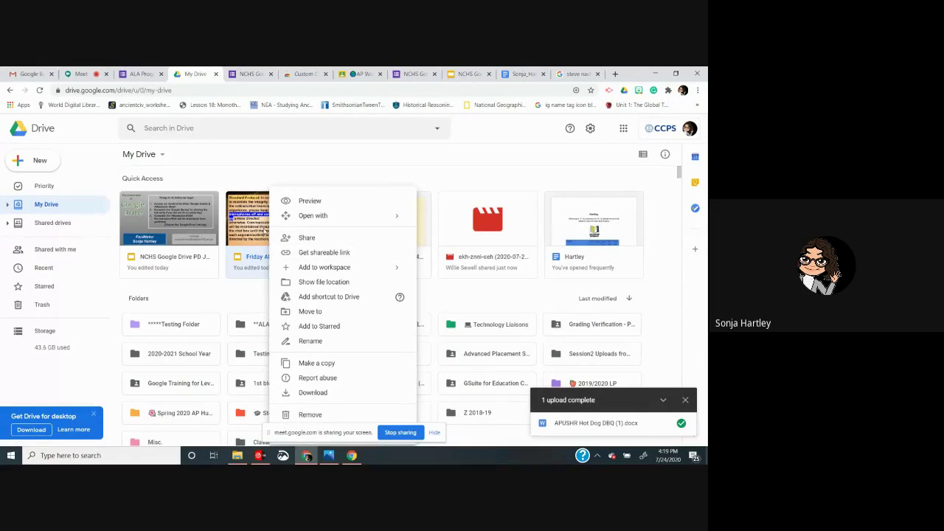
left_click(307, 283)
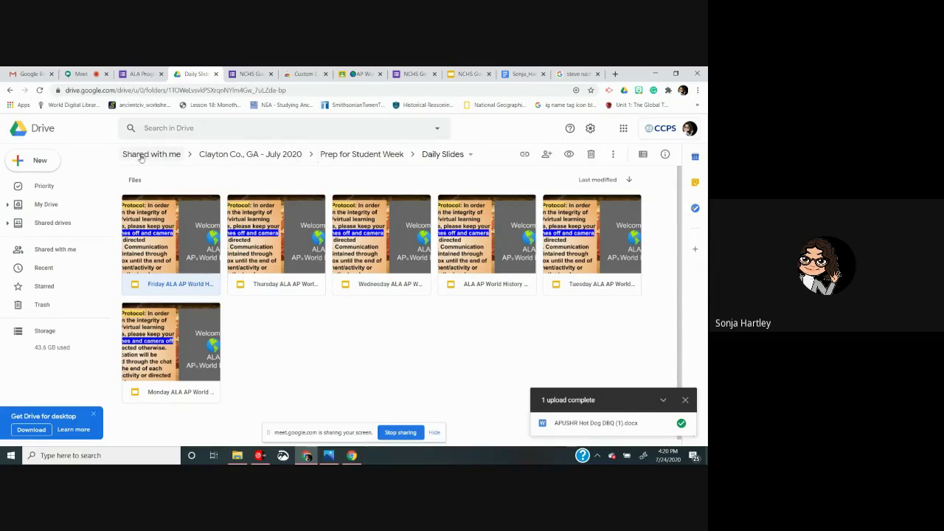
left_click(46, 205)
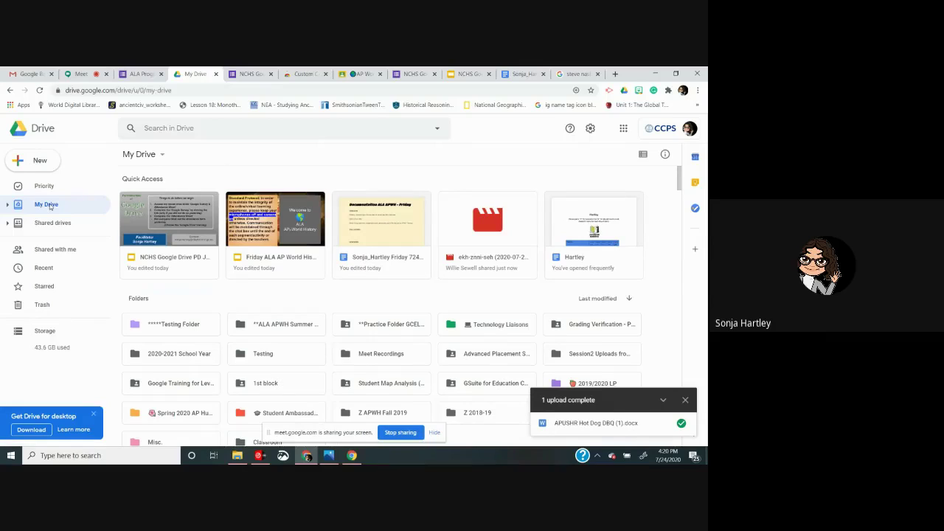
- Try to find a meeting recording by searching Drive for "jj" and opening the suggested jjx-jodq-pfn video, and return to My Drive
left_click(191, 127)
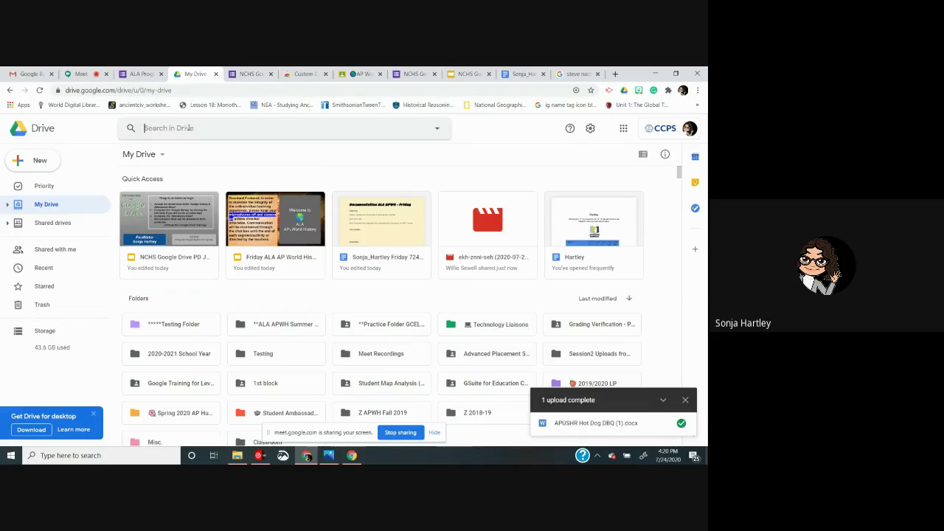
left_click(190, 128)
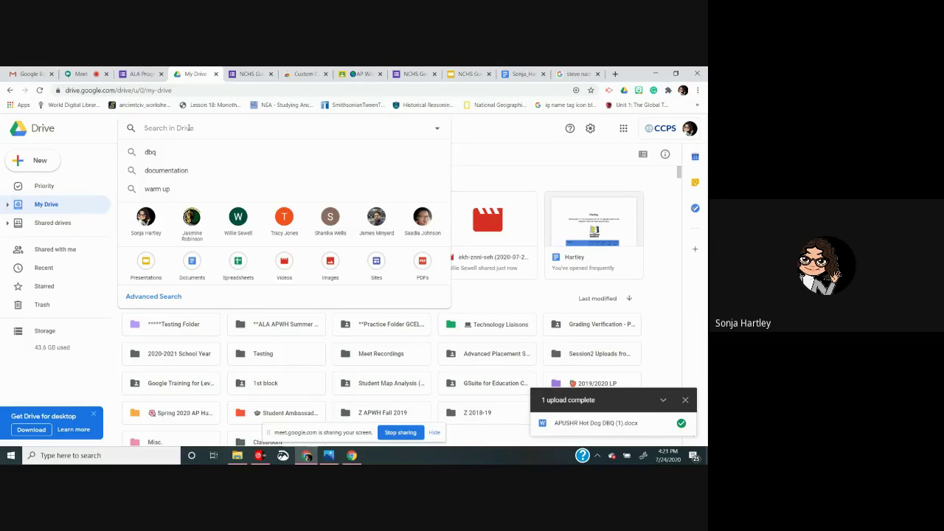
type("j")
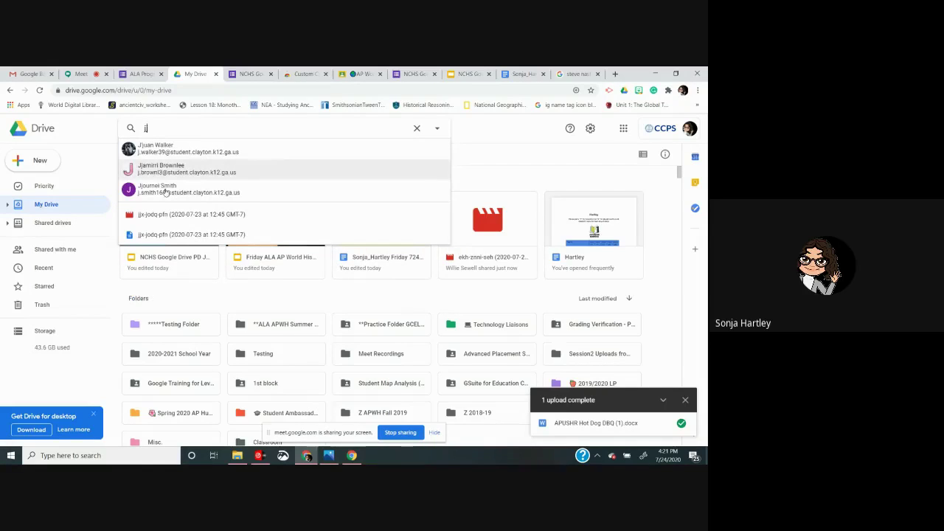
left_click(170, 216)
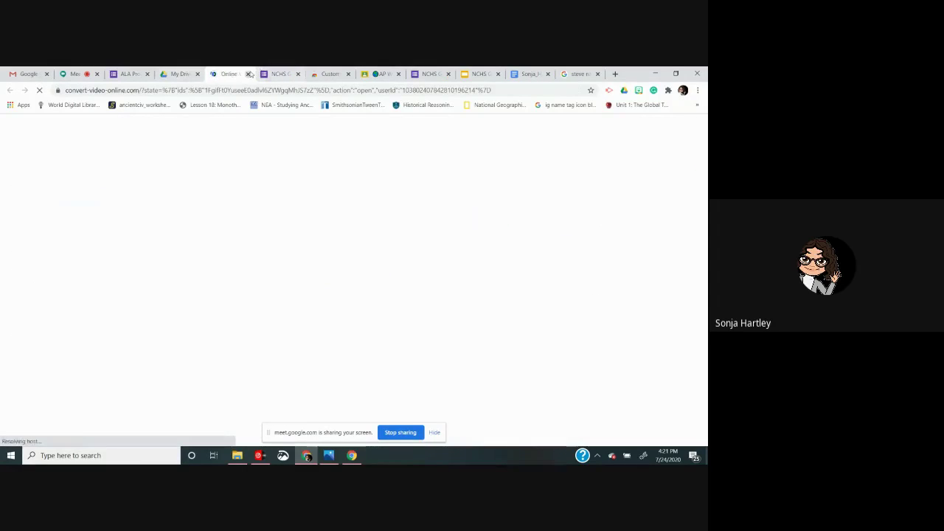
left_click(249, 74)
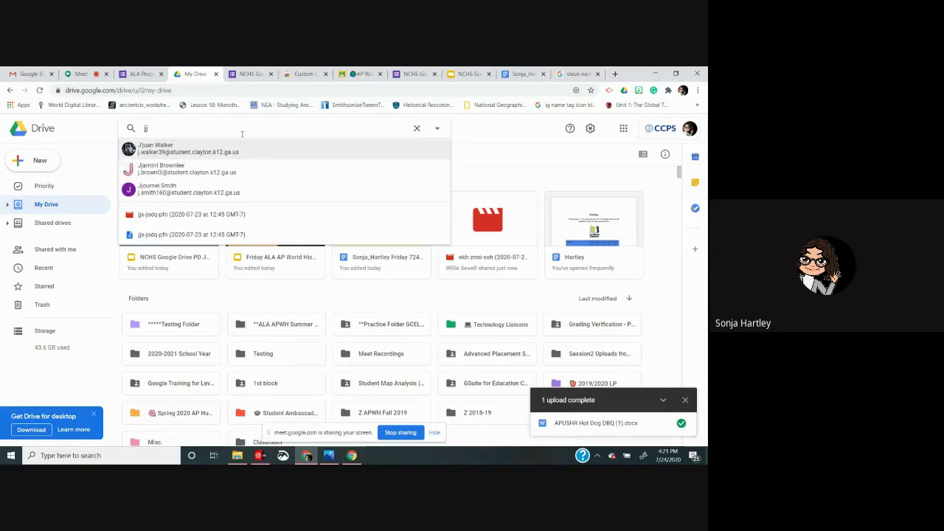
key("Return")
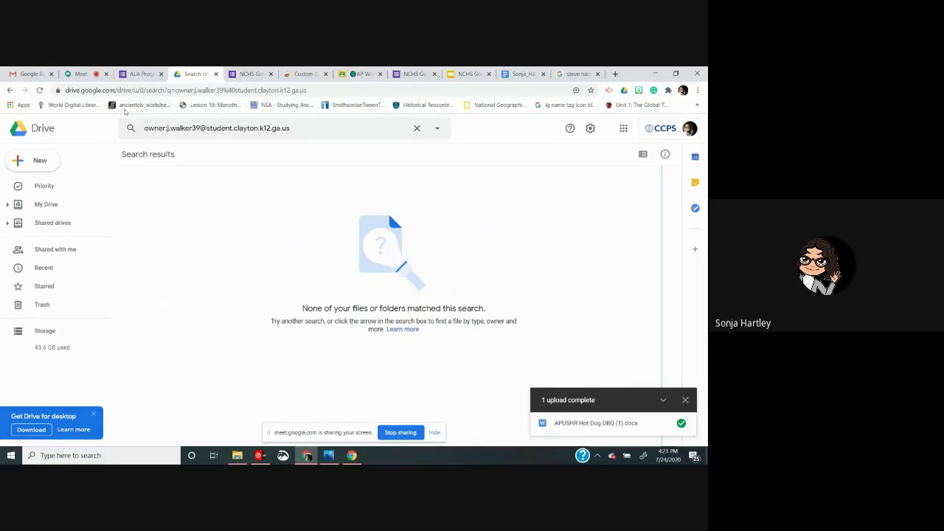
left_click(46, 204)
- Search Drive for "jjx" to find the files of the recorded meeting
left_click(232, 130)
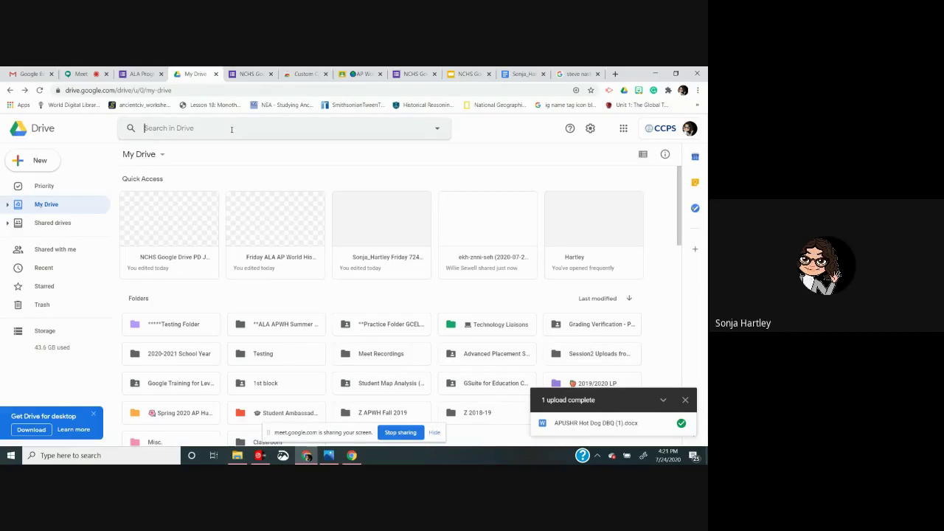
type("i")
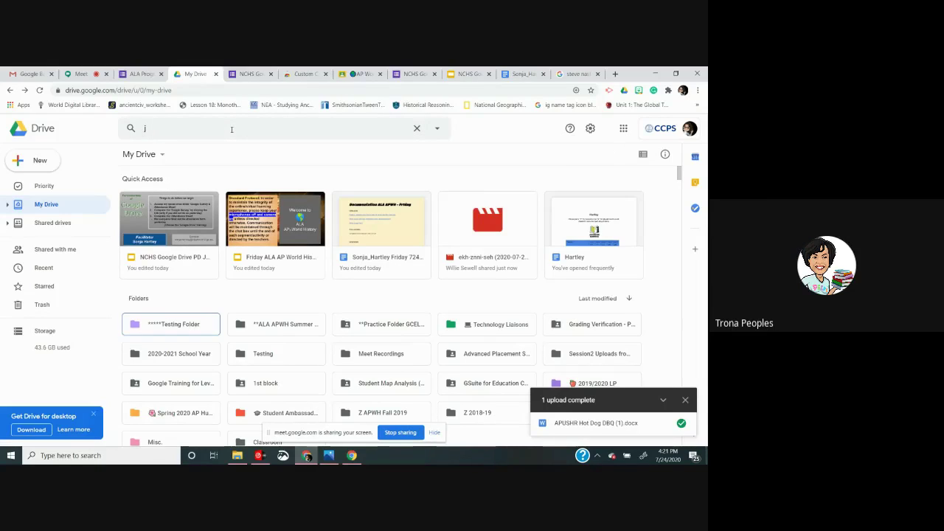
key("Down")
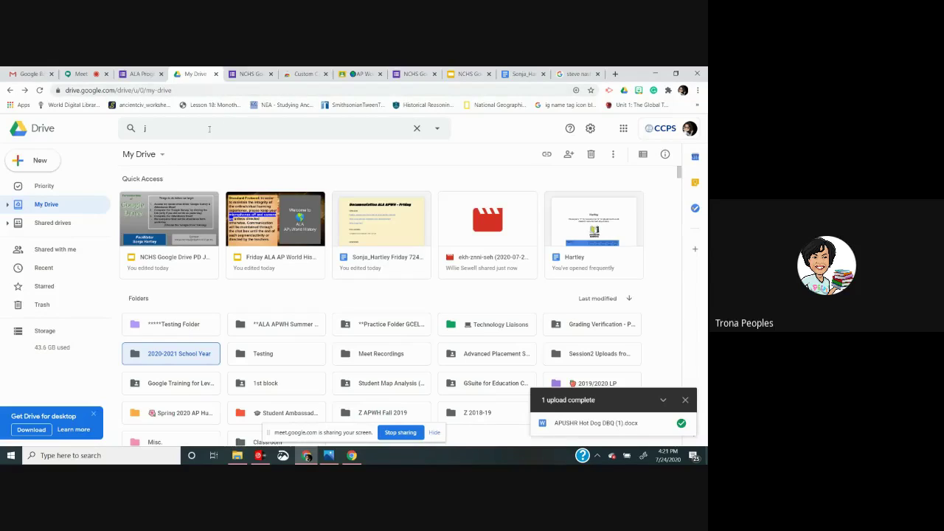
left_click(188, 126)
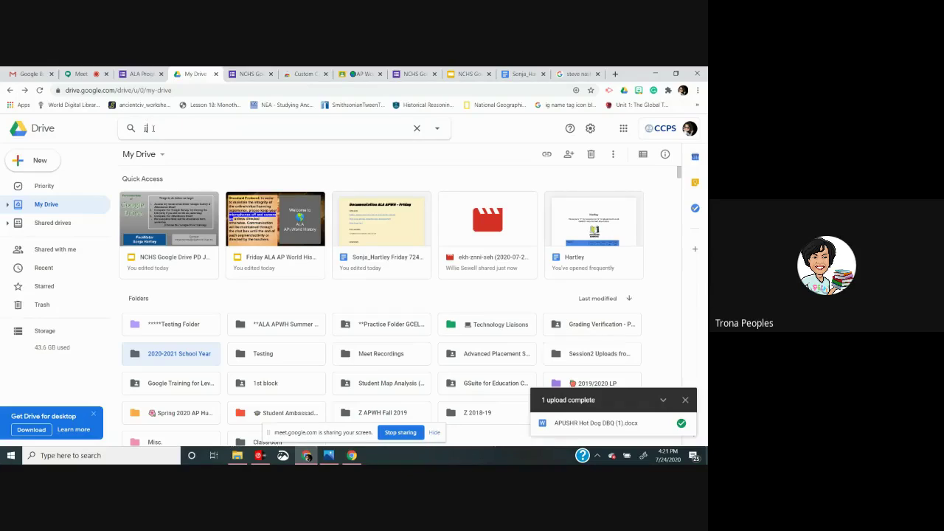
type("j")
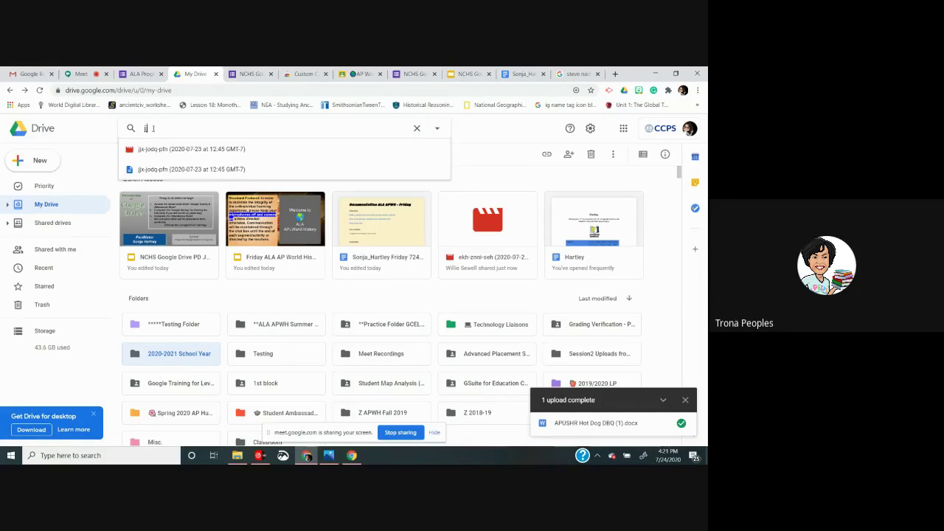
type("j")
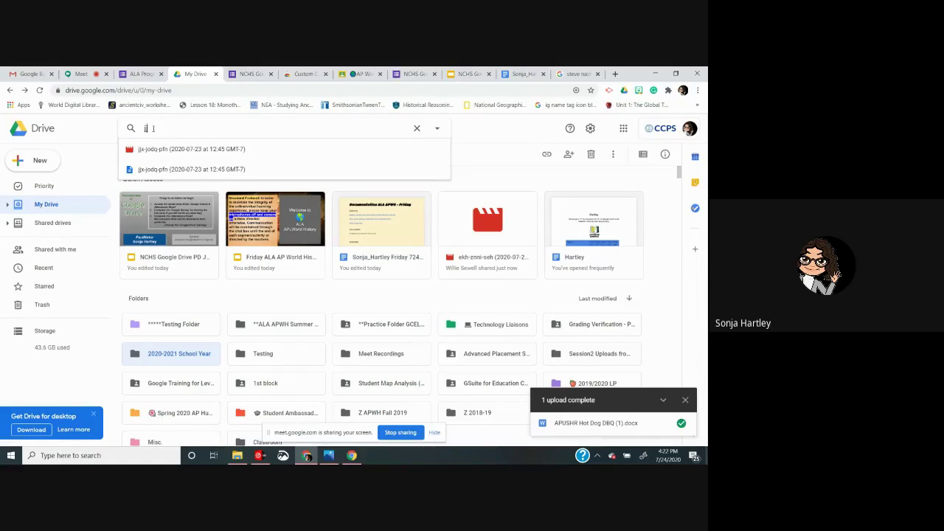
type("x")
key("Return")
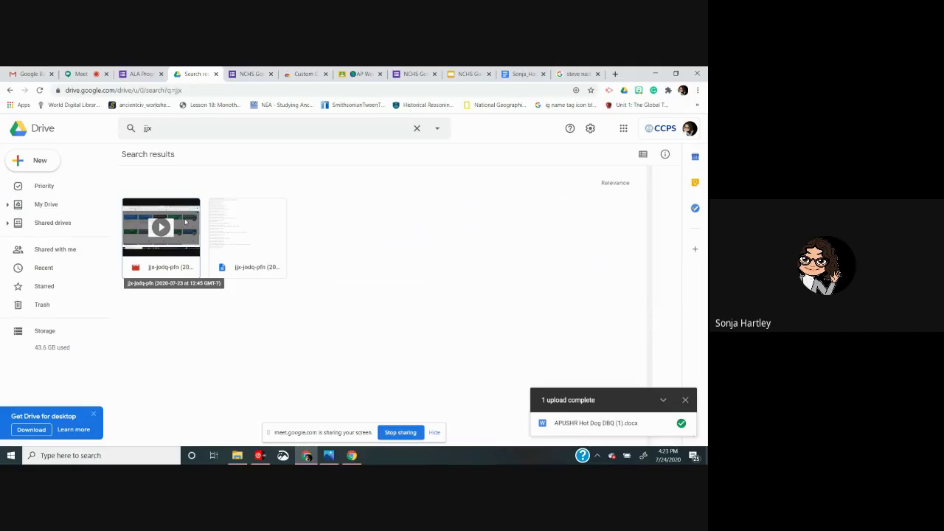
- Review the details and activity of the jjx-jodq-pfn video, and return to My Drive with the details view closed
right_click(185, 221)
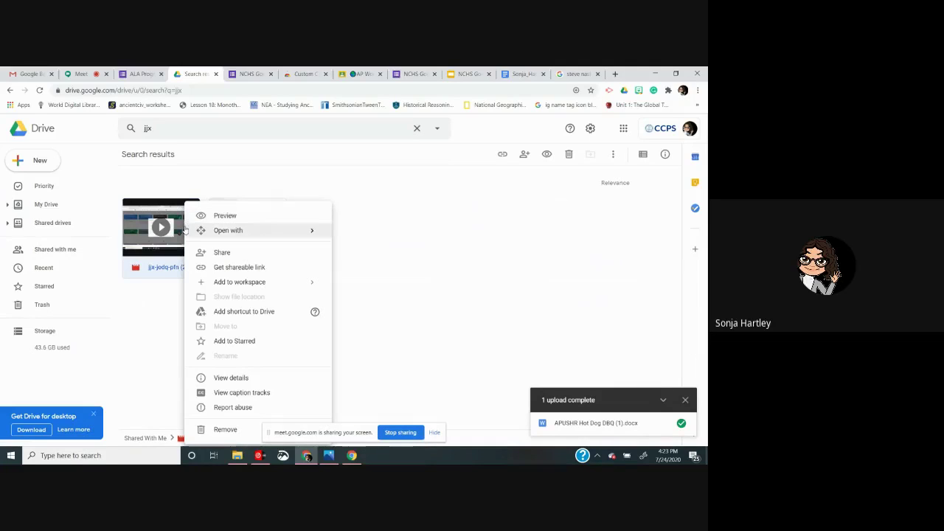
left_click(232, 377)
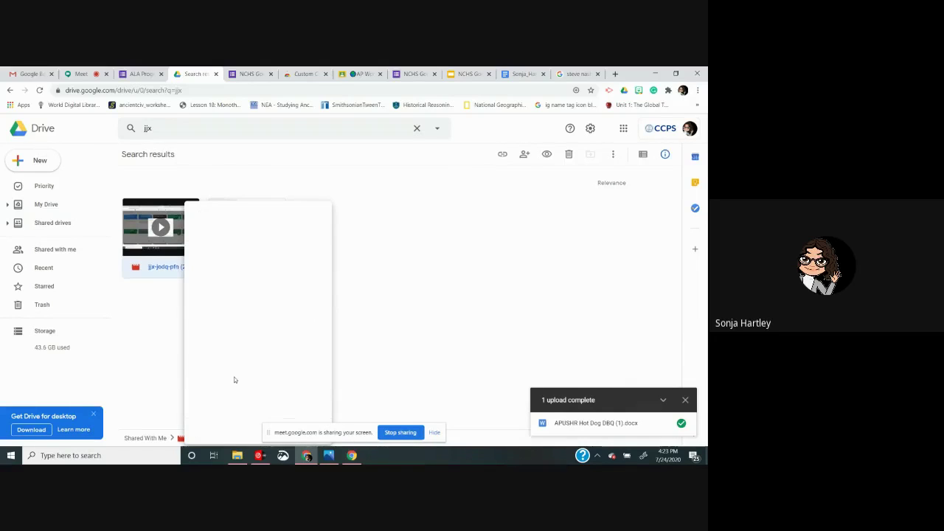
left_click(685, 400)
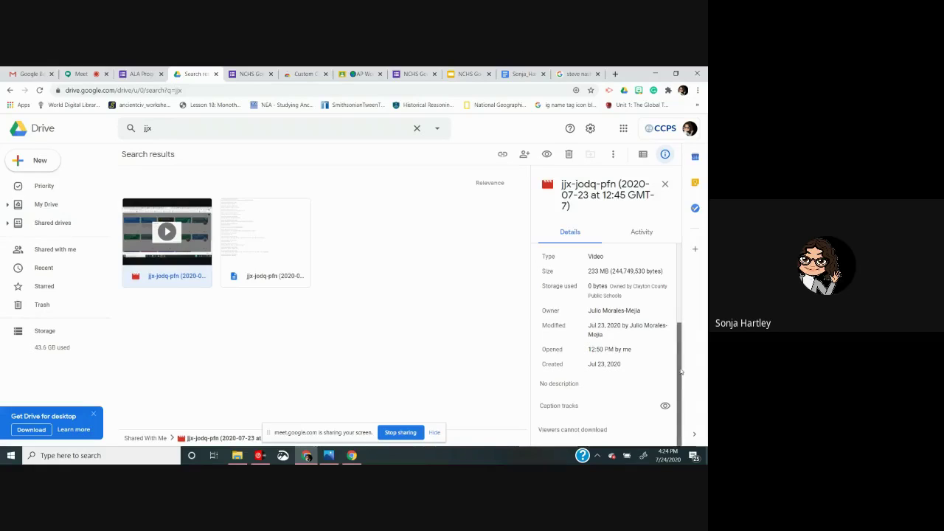
mouse_move(681, 372)
left_mouse_down()
mouse_move(679, 264)
mouse_move(693, 386)
left_mouse_up()
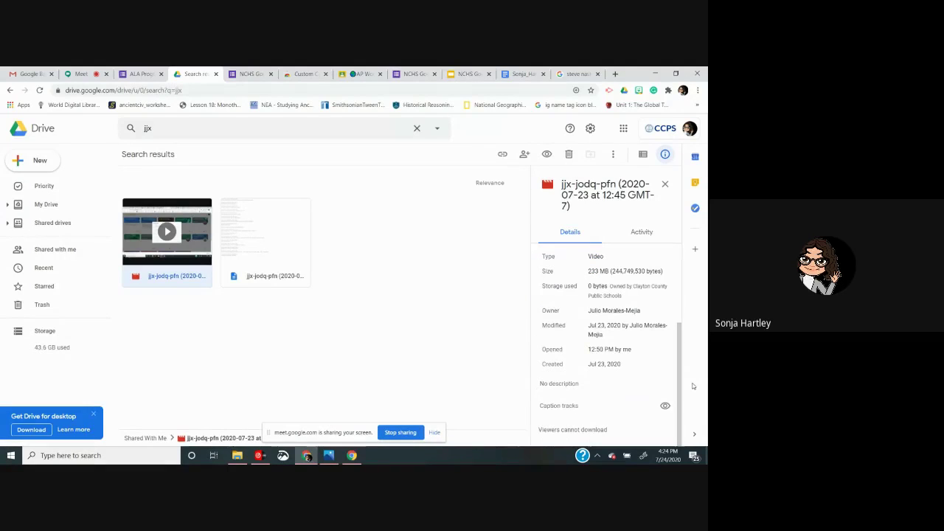
left_click(648, 233)
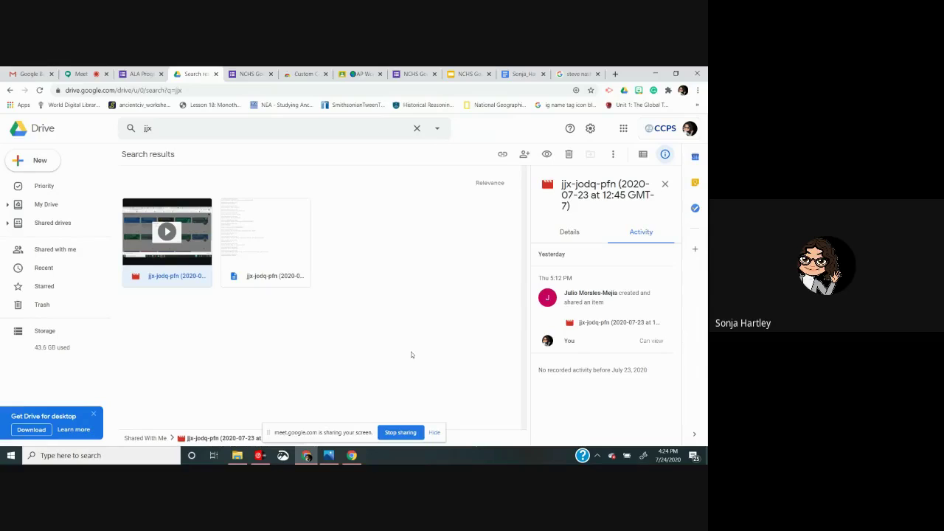
left_click(388, 339)
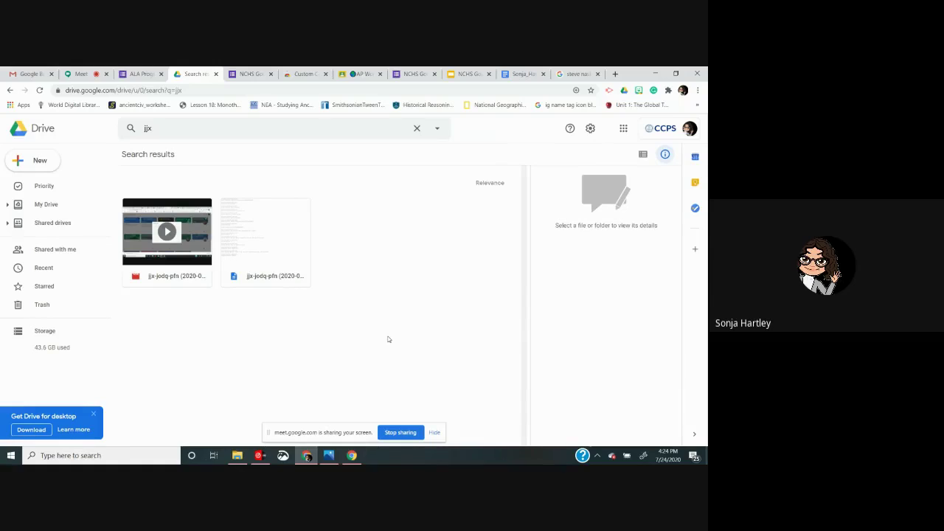
left_click(56, 205)
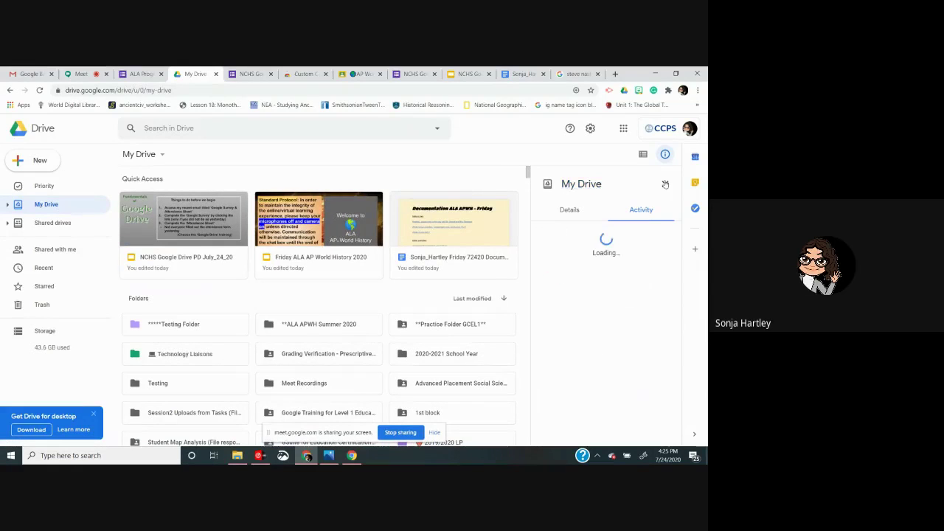
left_click(665, 183)
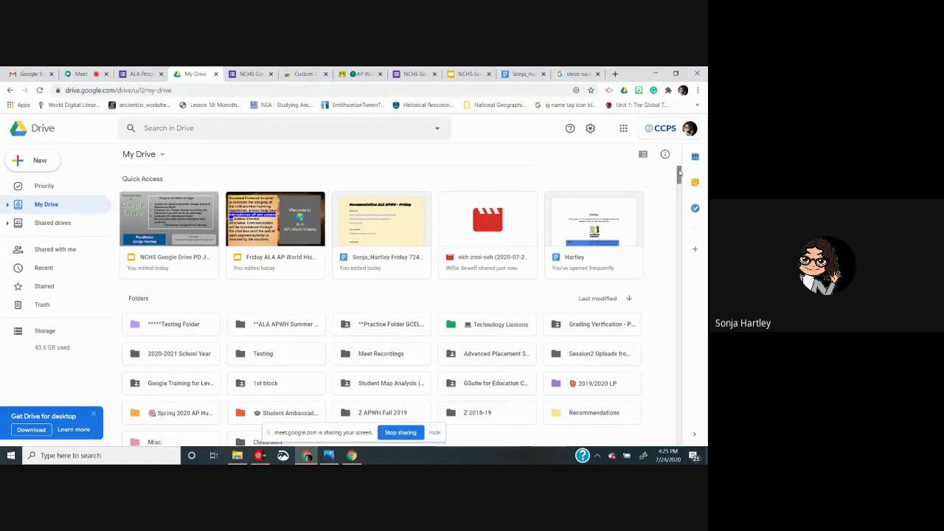
- Open the Meet Recordings folder, look through its recordings and chat transcripts, and return to My Drive
scroll(680, 174, "down", 2)
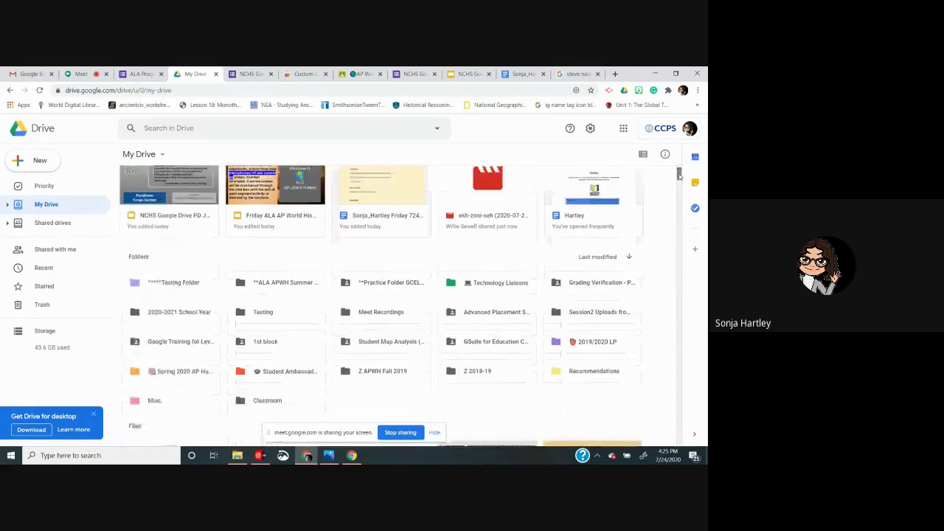
left_click_drag(680, 176, 680, 174)
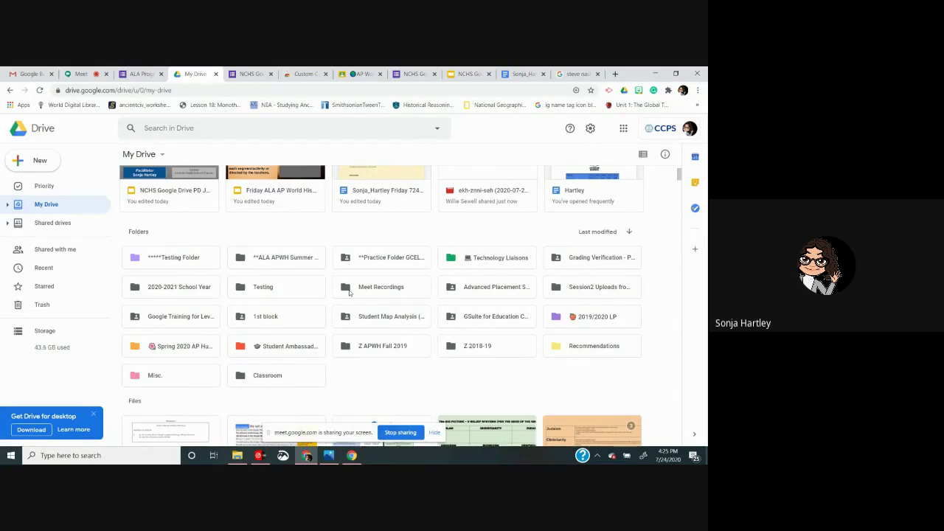
left_click(351, 292)
double_click(366, 291)
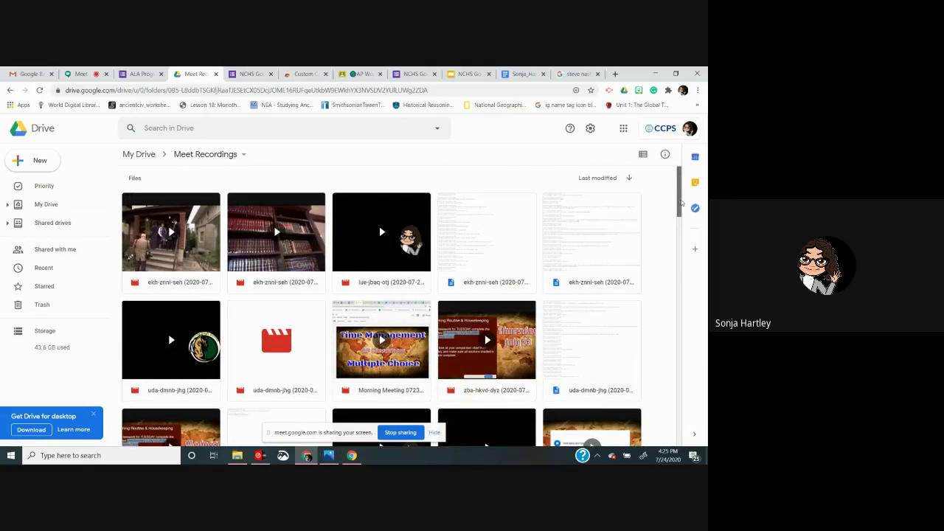
scroll(681, 203, "down", 3)
scroll(682, 203, "up", 3)
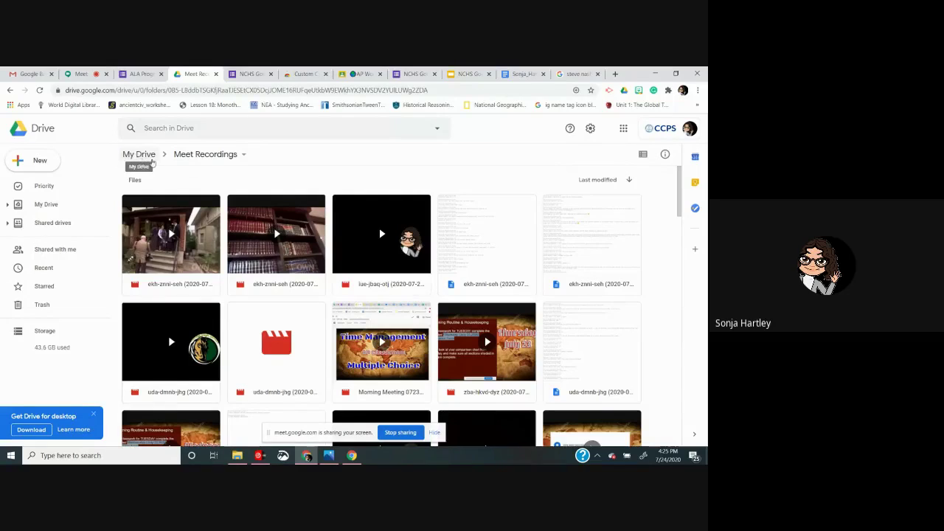
left_click(150, 161)
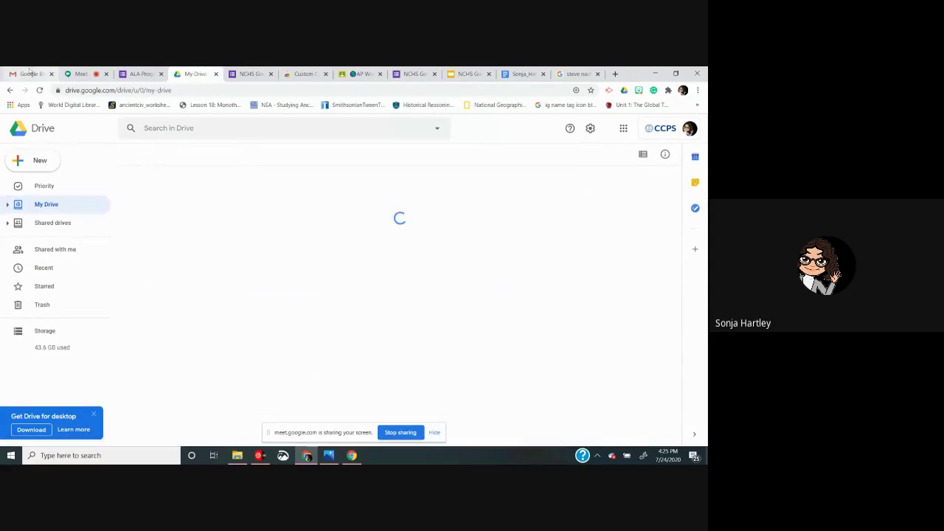
- Switch to Gmail, check the inbox's Updates category for meeting recording notifications, and switch back to Google Drive
left_click(30, 74)
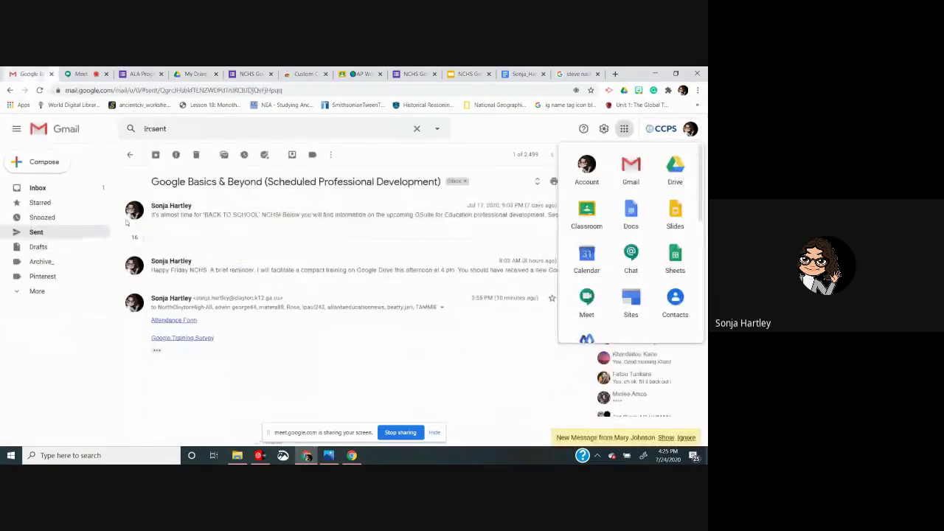
left_click(63, 189)
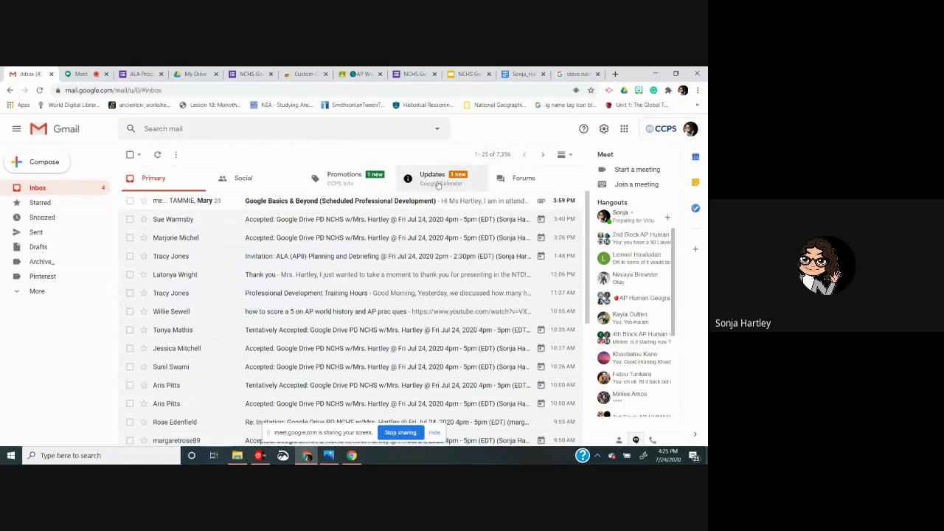
left_click(439, 184)
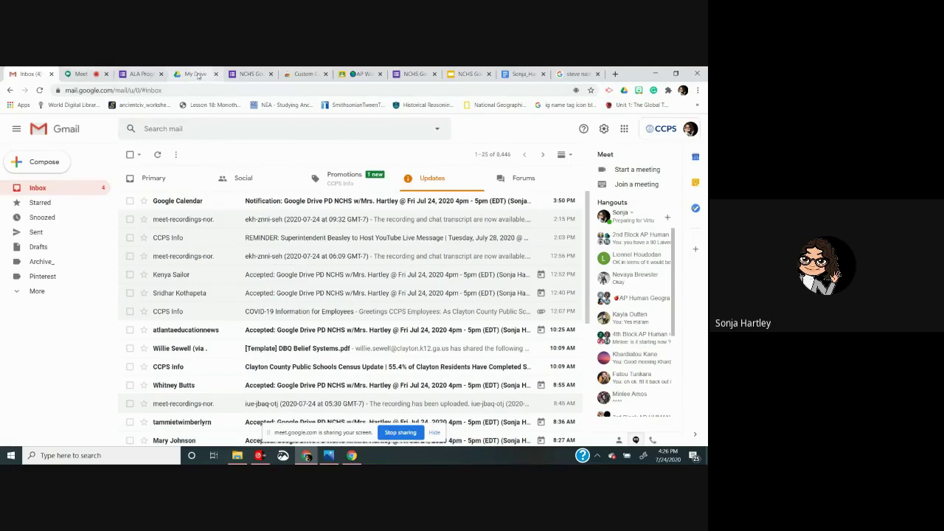
left_click(193, 76)
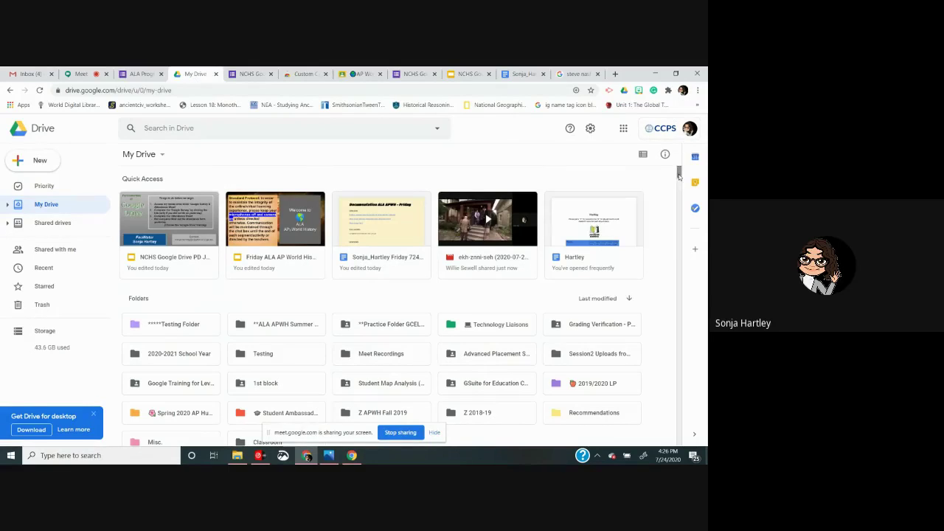
- Review the available file actions for the Friday ALA AP World History 2020 presentation and dismiss them
left_click_drag(680, 175, 681, 180)
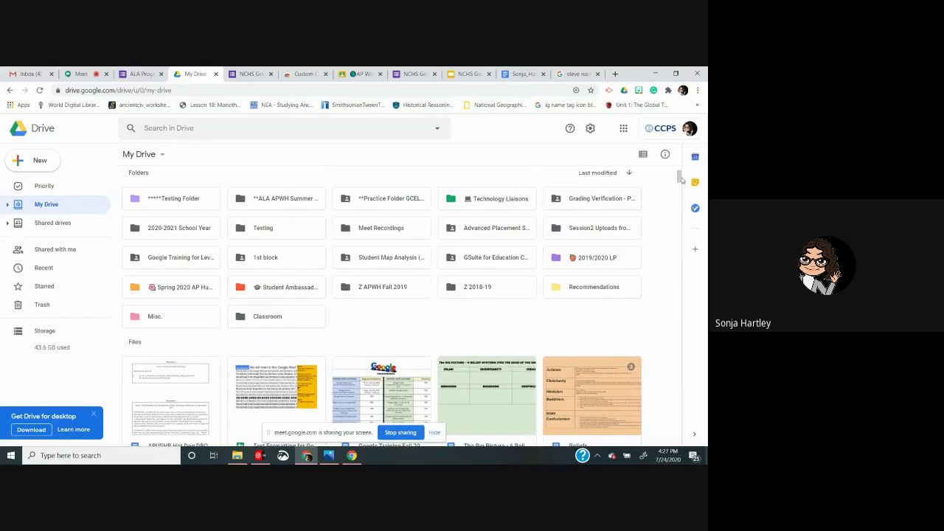
left_click_drag(679, 181, 679, 175)
right_click(274, 223)
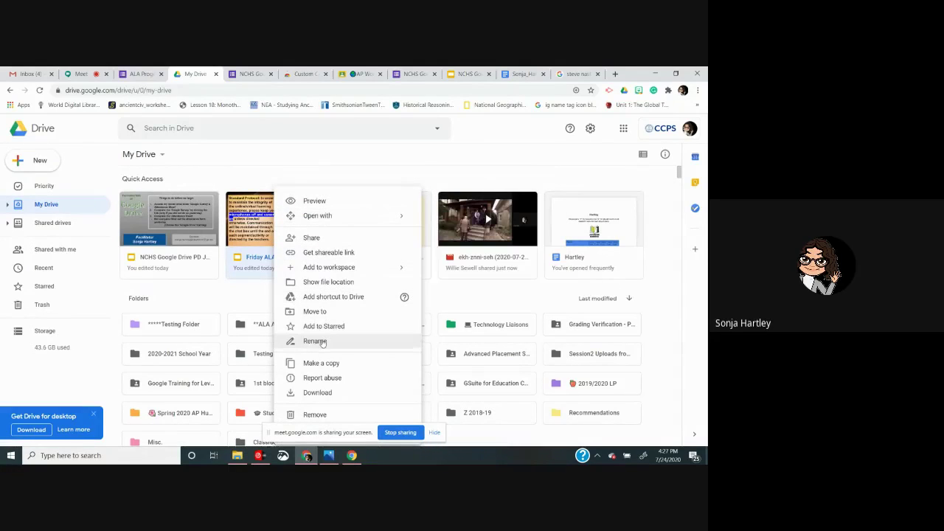
left_click(497, 306)
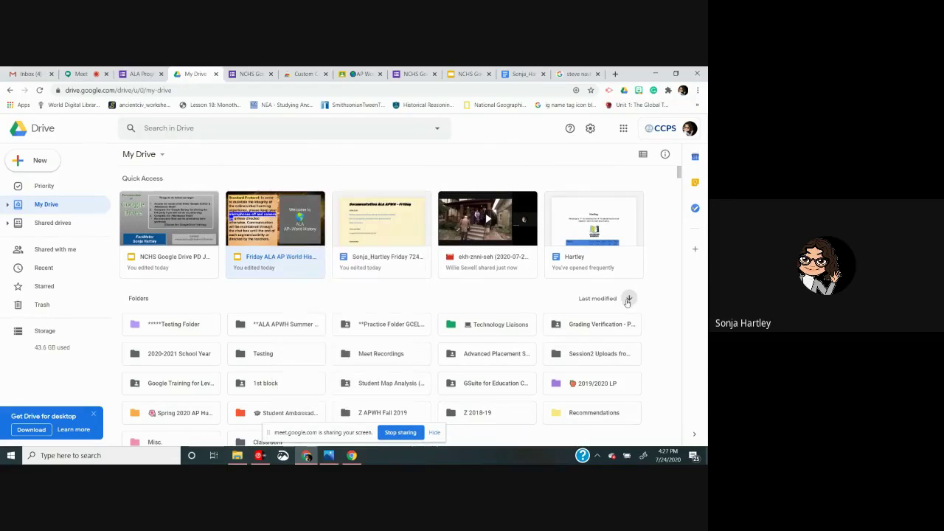
- Review the possible move destinations for the Quick Notes - Session #6 document in My Drive, and close the chooser without moving it
left_click(679, 175)
left_click_drag(680, 176, 685, 193)
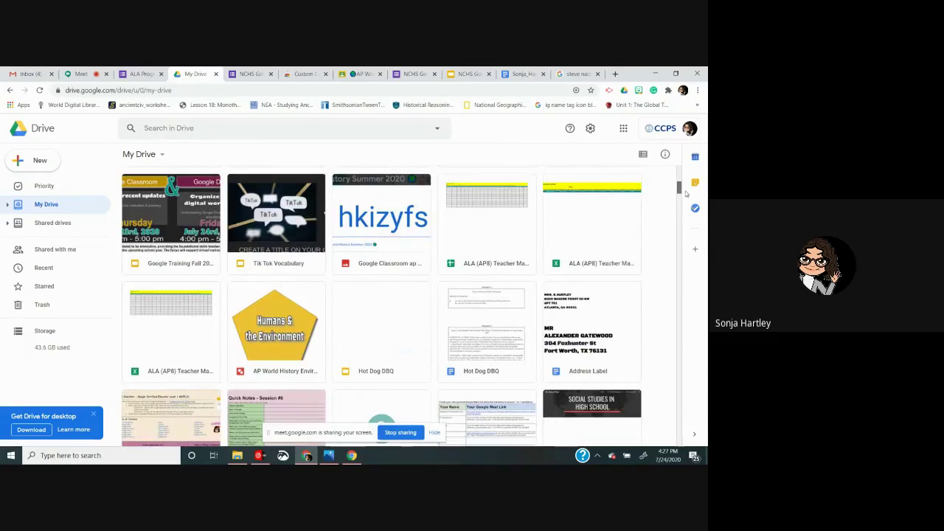
scroll(686, 192, "down", 3)
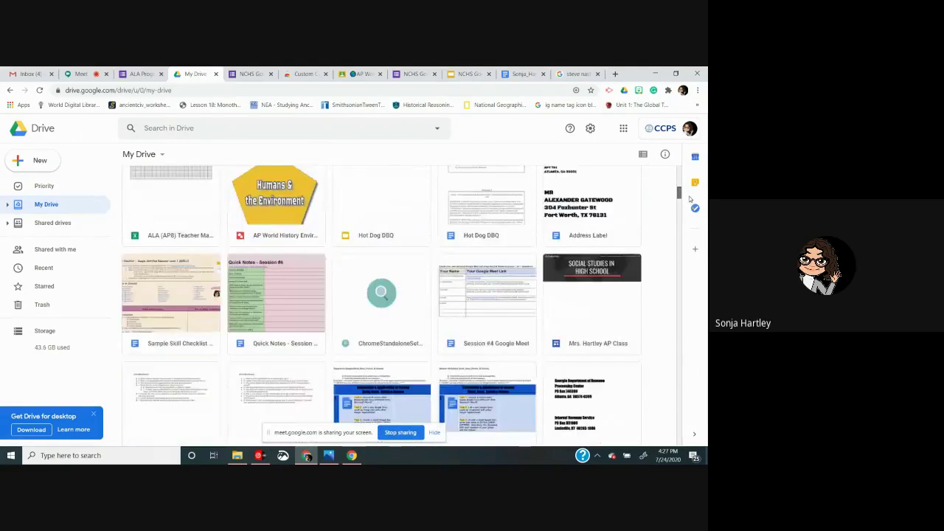
scroll(689, 198, "down", 1)
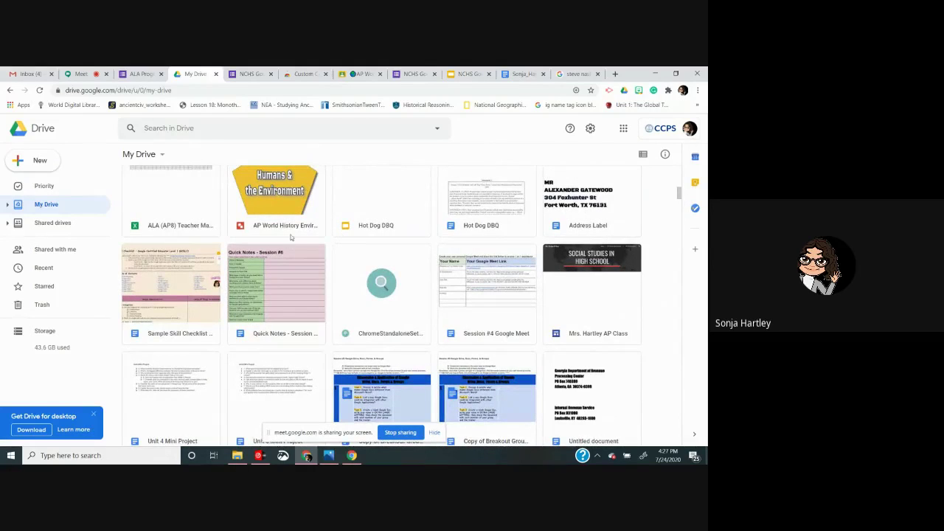
right_click(297, 276)
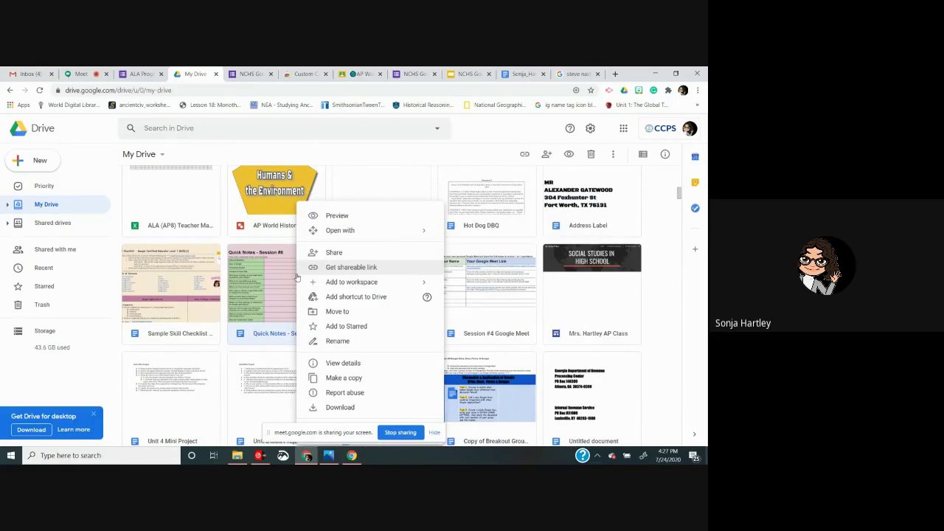
left_click(330, 313)
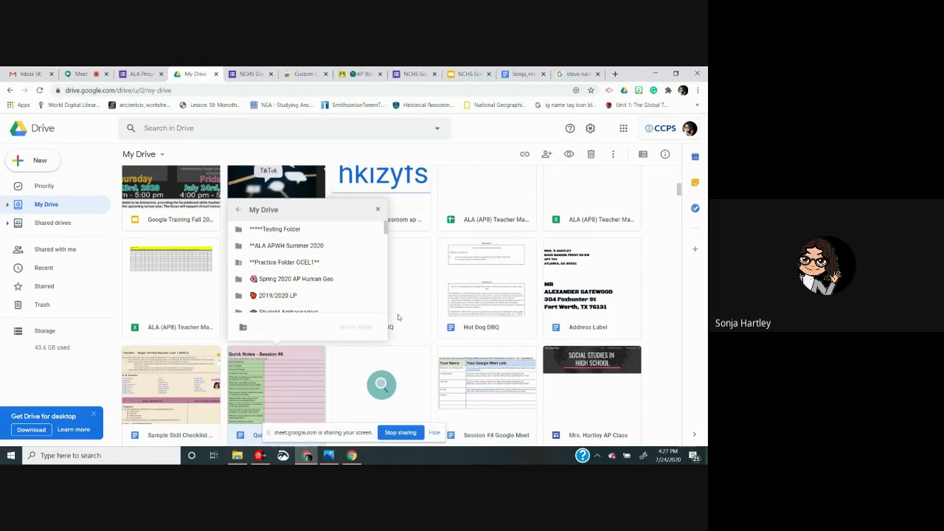
left_click(240, 211)
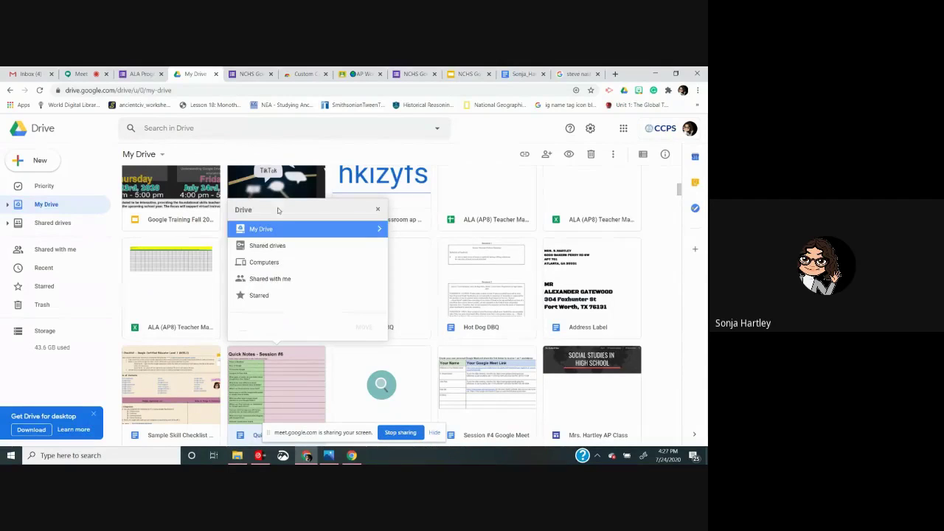
left_click(279, 248)
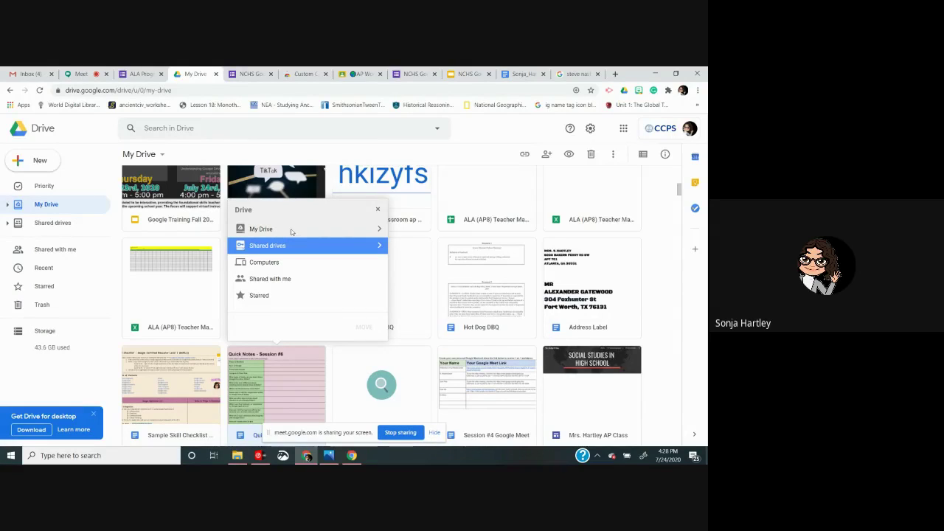
left_click(292, 231)
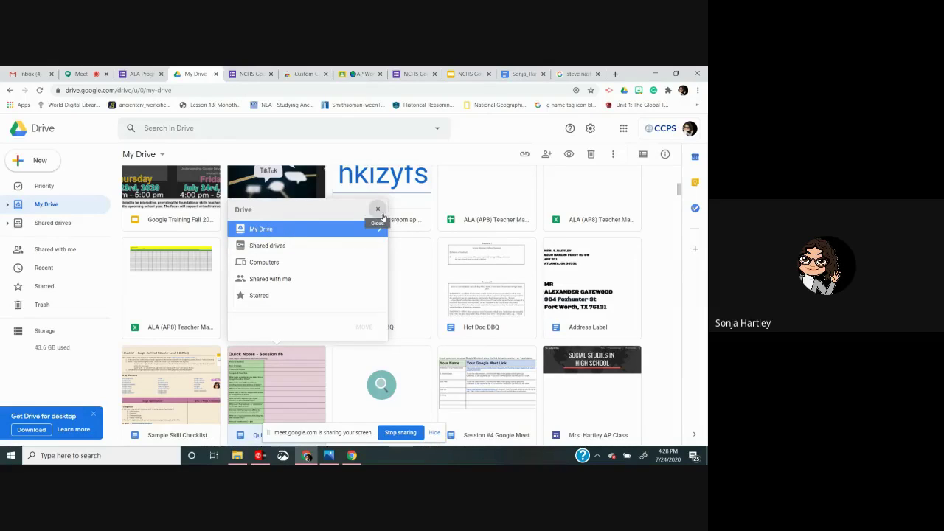
left_click(378, 211)
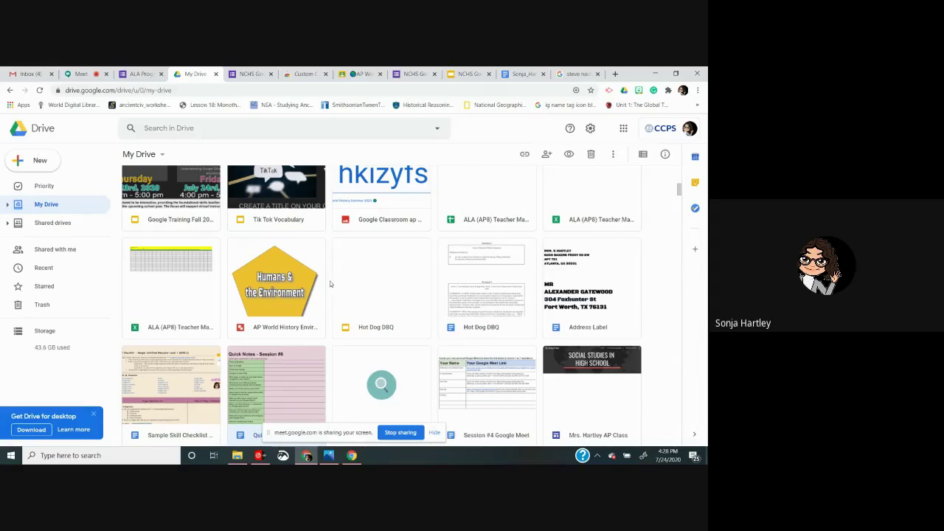
- Make a copy of the AP World History Environment drawing and locate the copy among the files in My Drive
right_click(269, 277)
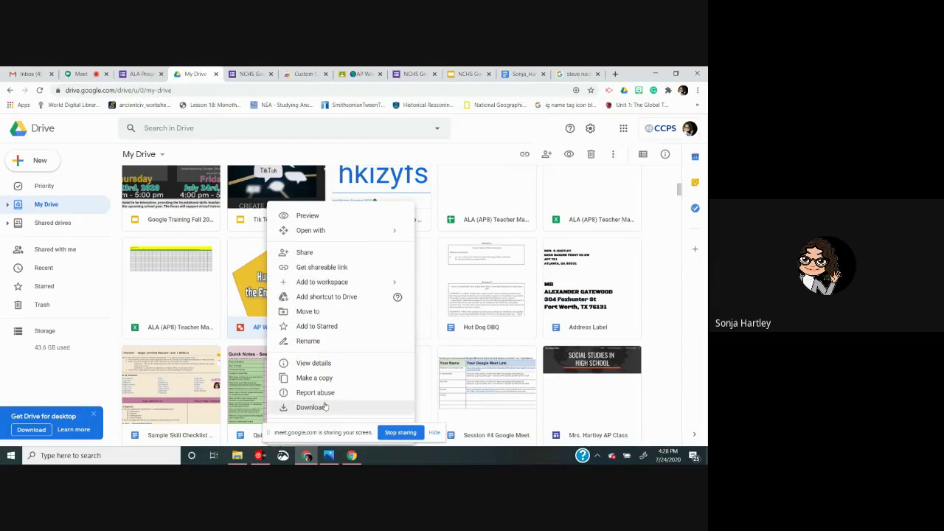
left_click(313, 378)
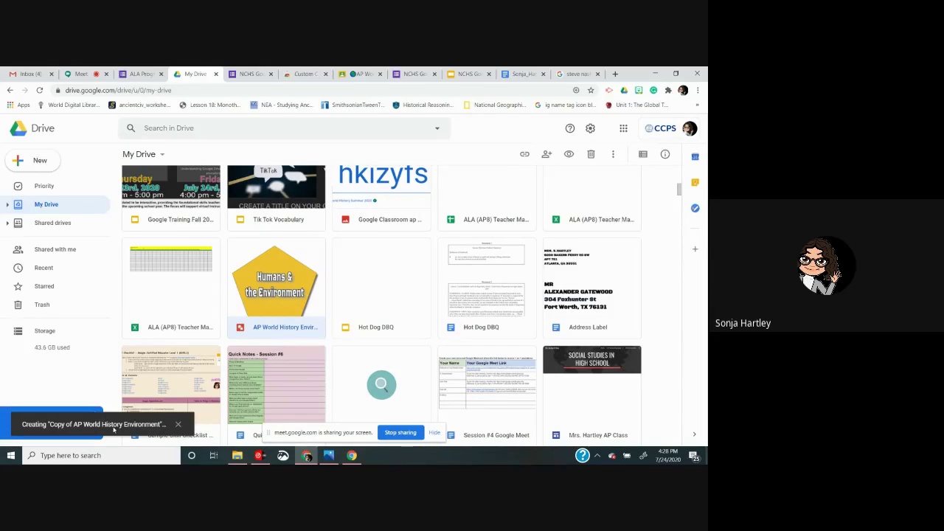
left_click(158, 427)
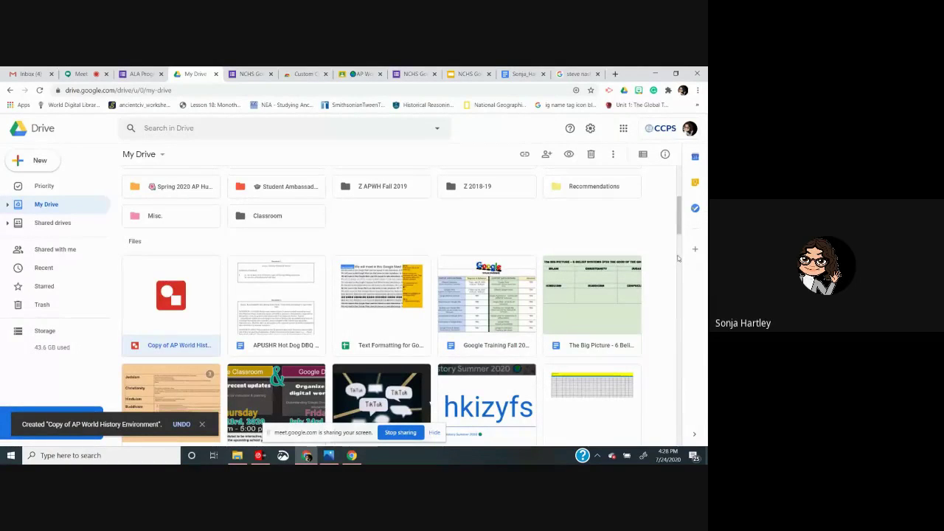
scroll(678, 257, "down", 1)
scroll(678, 258, "down", 10)
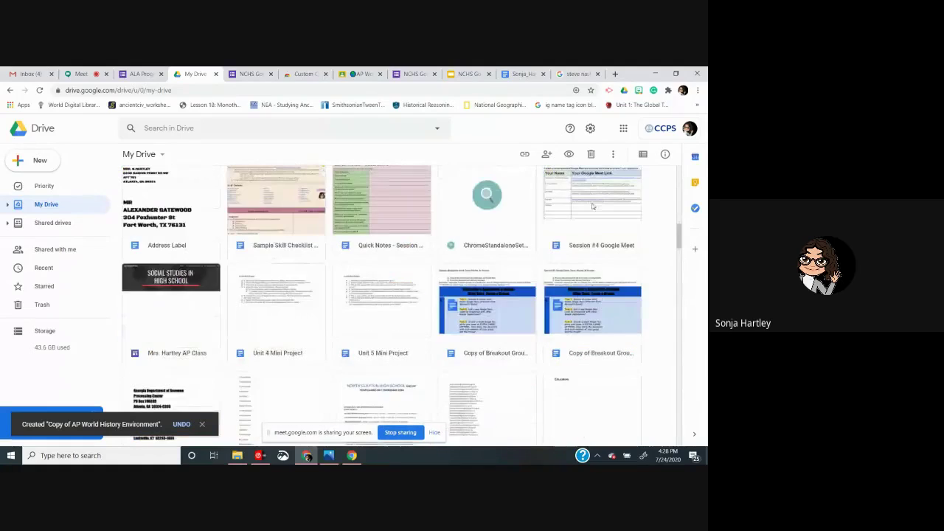
scroll(680, 223, "down", 5)
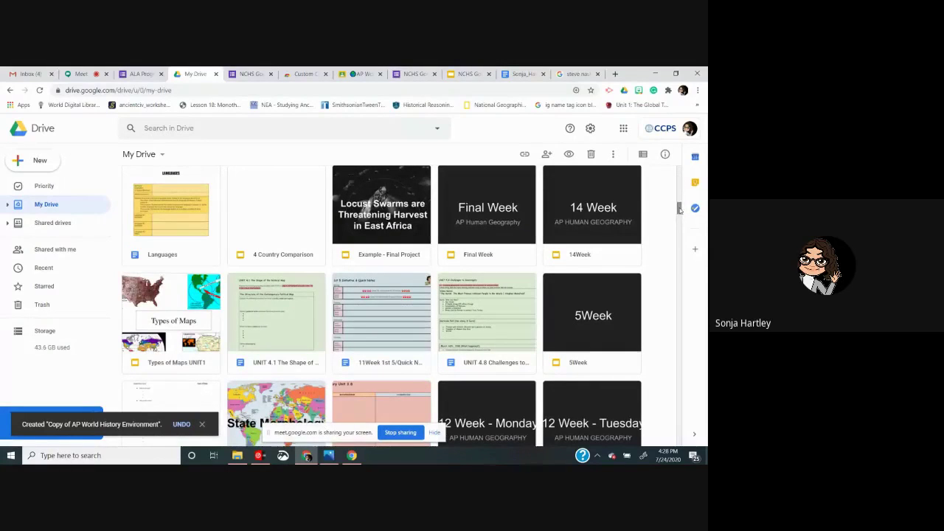
left_click_drag(679, 211, 680, 183)
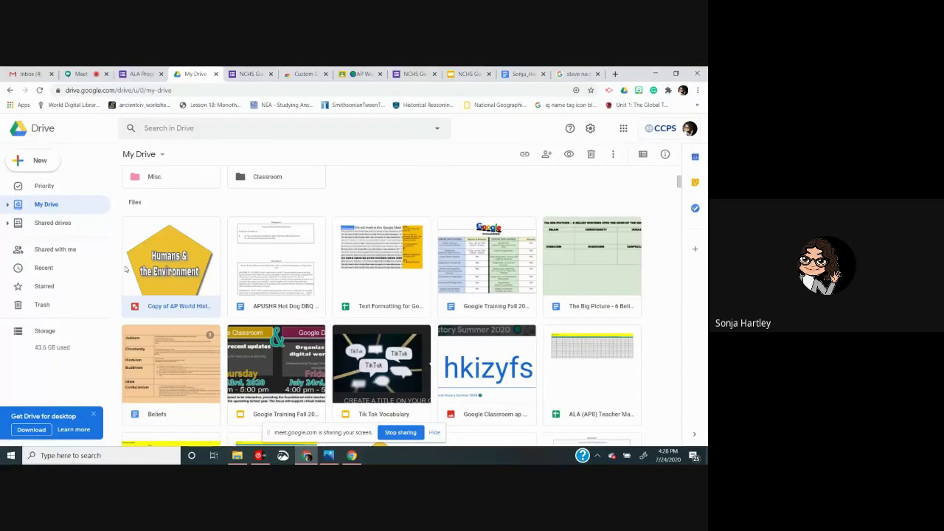
- Try removing "Copy of" from the copied drawing's name, leaving AP World History Environment, and close the rename dialog without saving
right_click(165, 284)
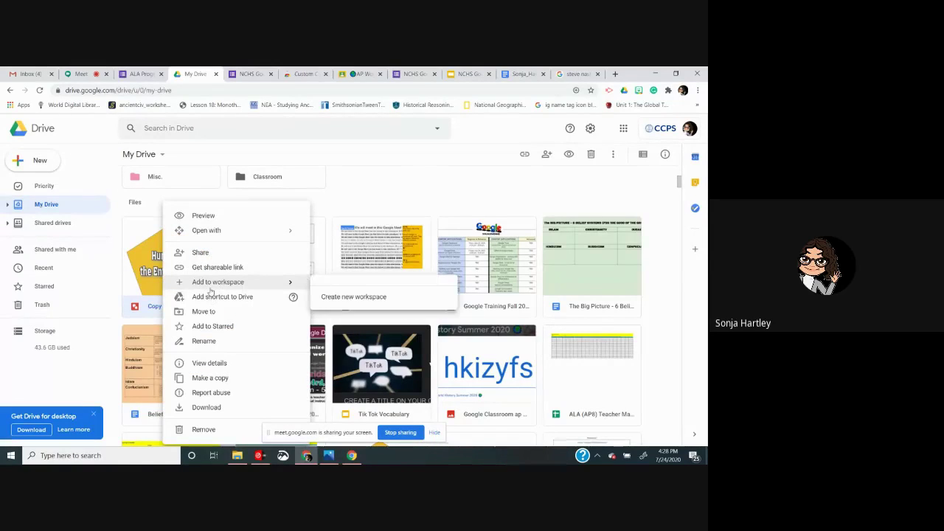
left_click(204, 341)
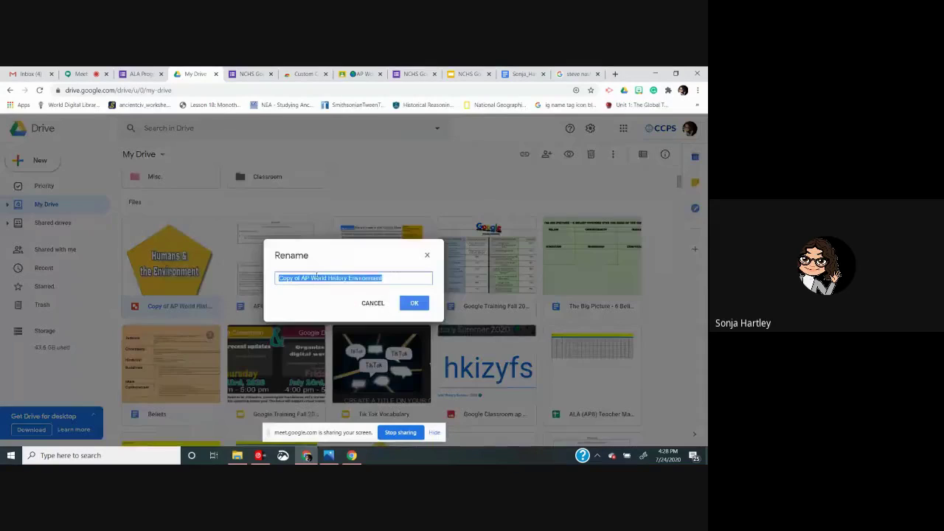
left_click(302, 278)
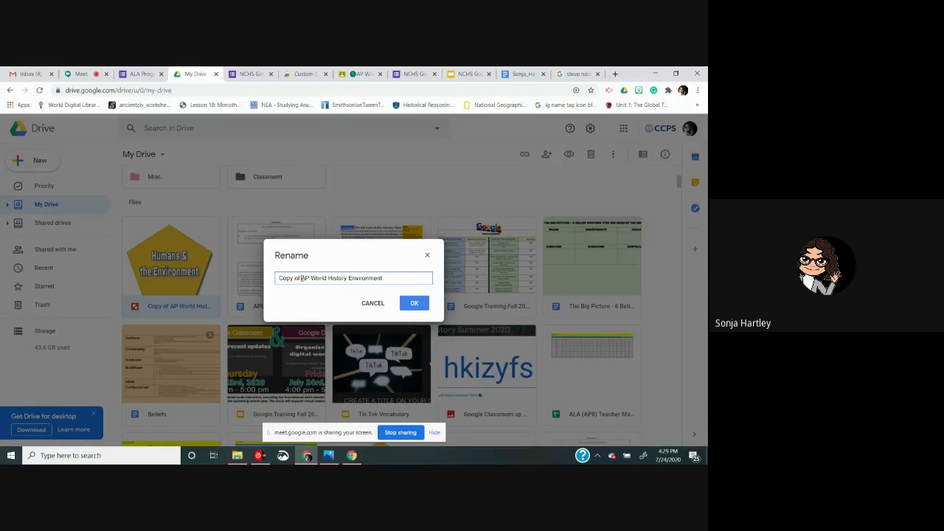
key("BackSpace")
key("BackSpace")
key("BackSpace")
key("BackSpace")
key("BackSpace")
key("BackSpace")
key("BackSpace")
key("BackSpace")
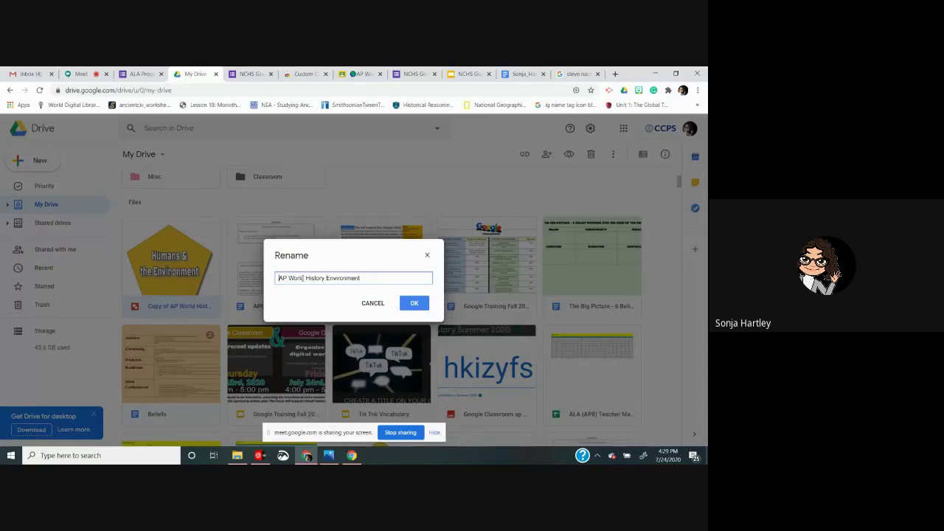
left_click(426, 256)
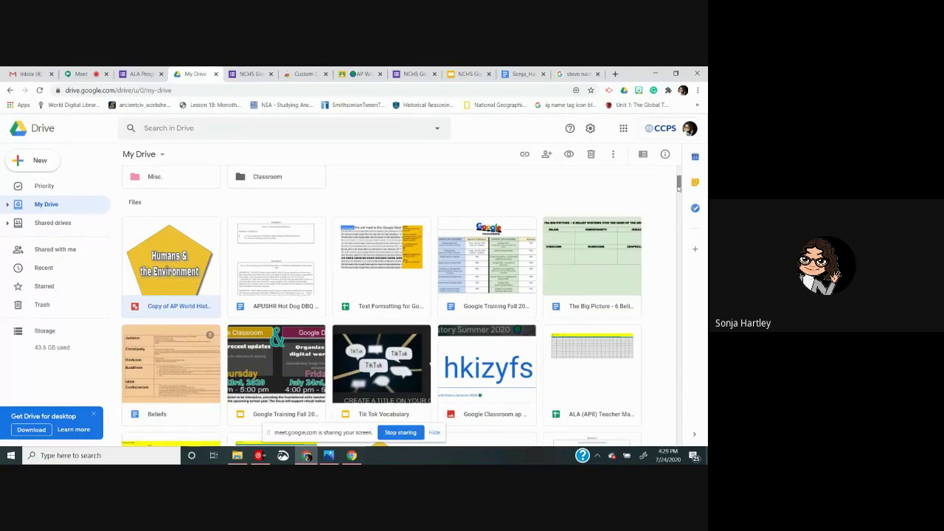
- Review the file actions for the NCHS Google Drive PD presentation in Quick Access, and switch My Drive to list view
left_click_drag(678, 185, 679, 173)
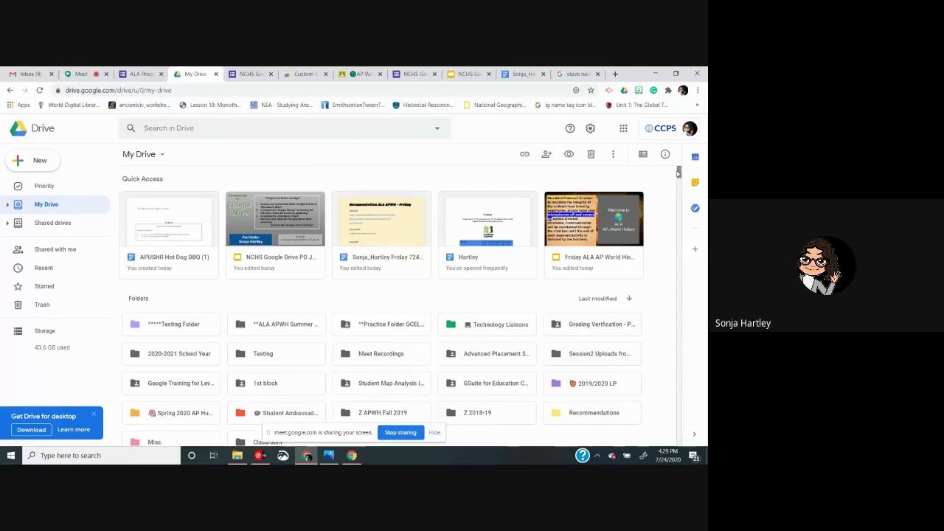
left_click(261, 236)
right_click(260, 237)
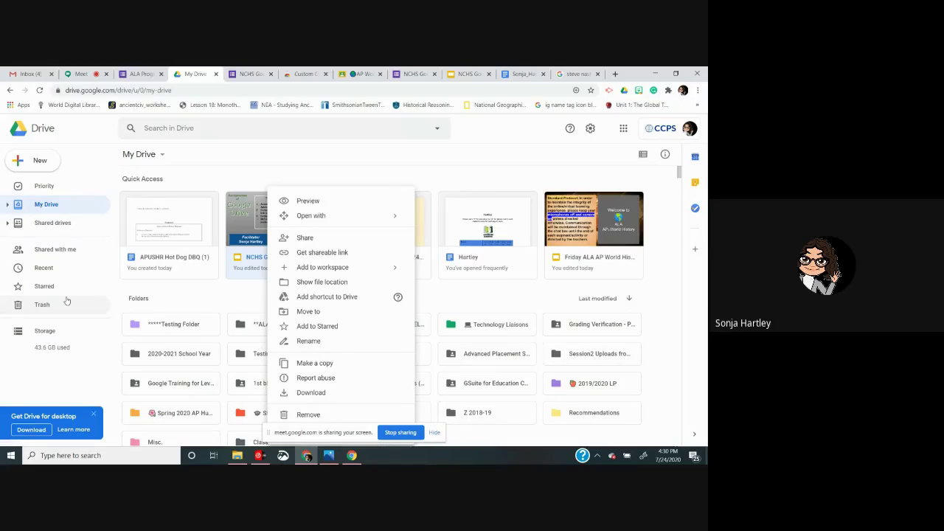
left_click(643, 156)
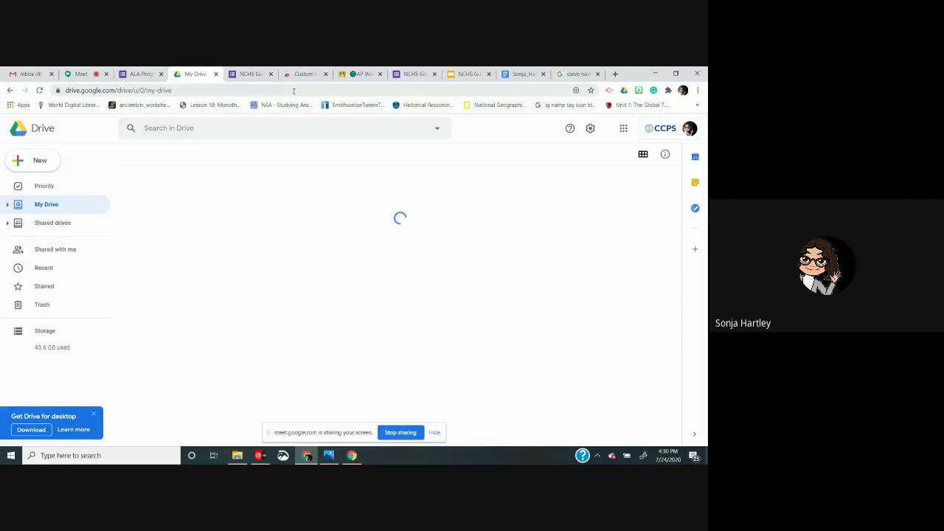
- Switch to the Google Meet call to check on the participants, and switch back to Google Drive
left_click(81, 75)
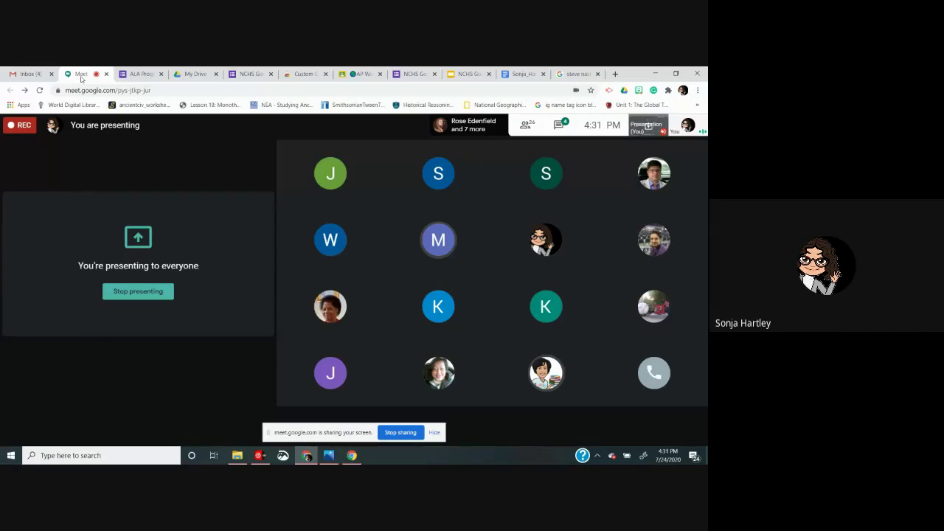
mouse_move(211, 338)
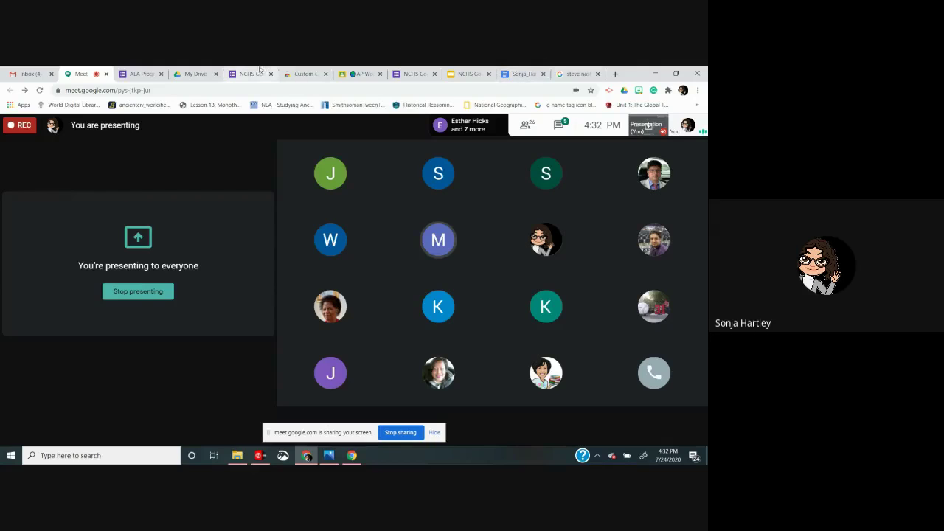
left_click(194, 74)
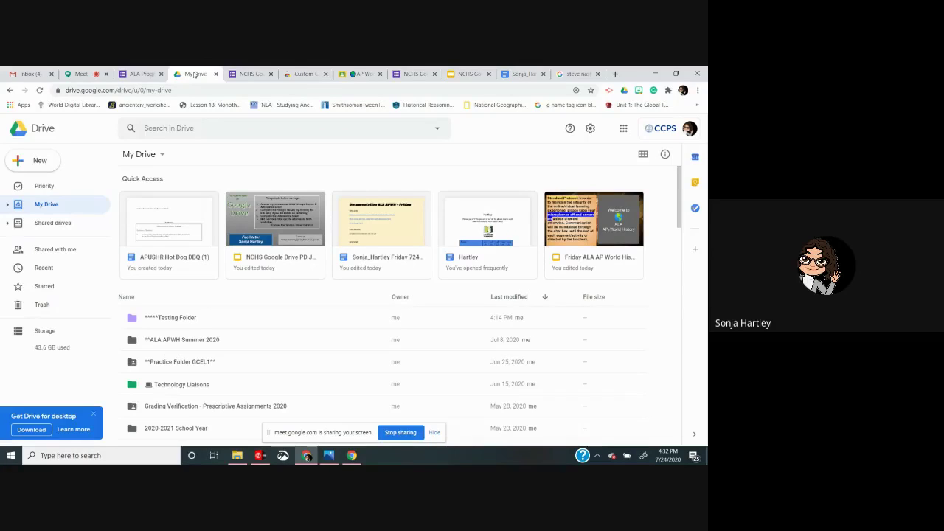
- Switch to Google Classroom, go to the overview of all classes, and show the options for the AP World History class with 0 students
left_click(362, 74)
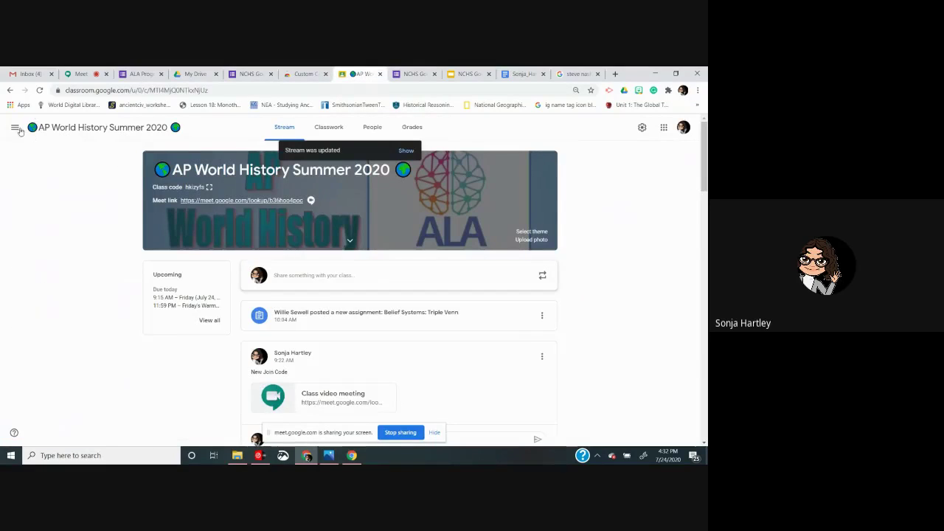
left_click(16, 129)
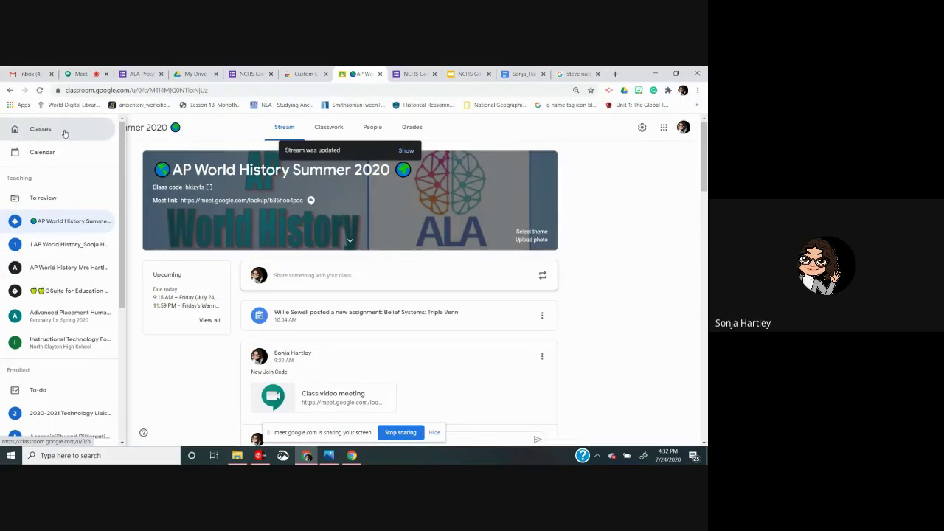
left_click(41, 129)
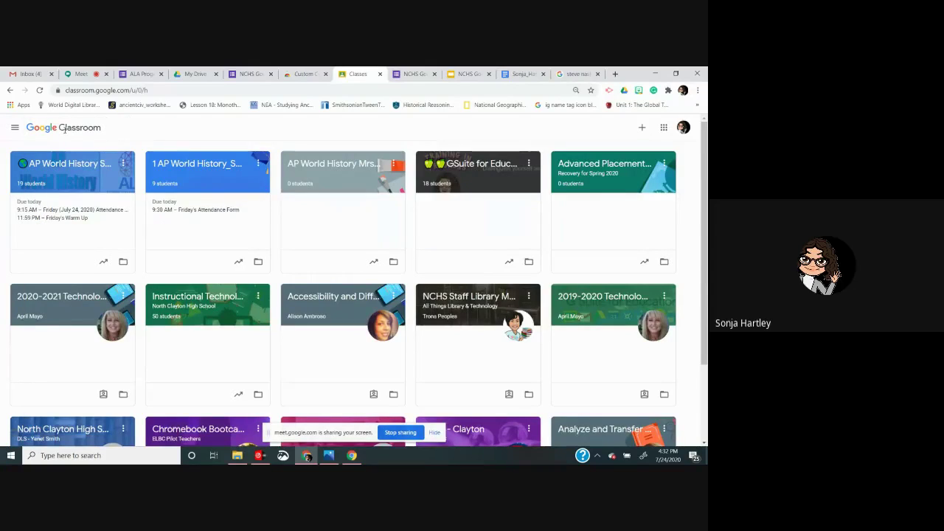
left_click(394, 165)
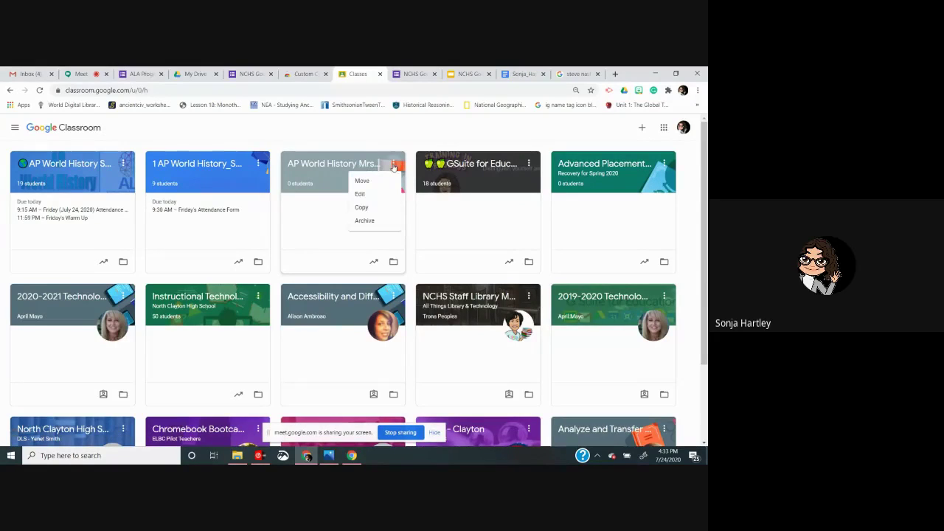
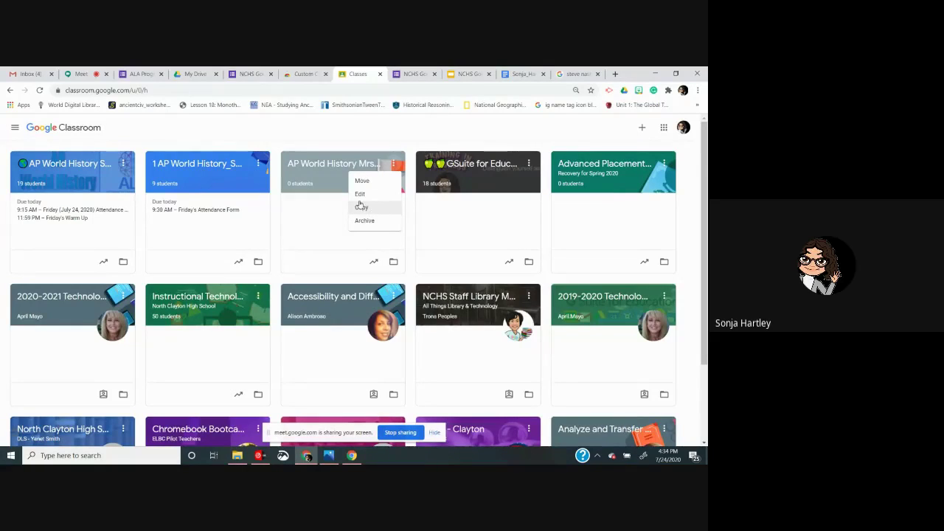
- Dismiss the class options and open the list of archived classes in Google Classroom
left_click(14, 129)
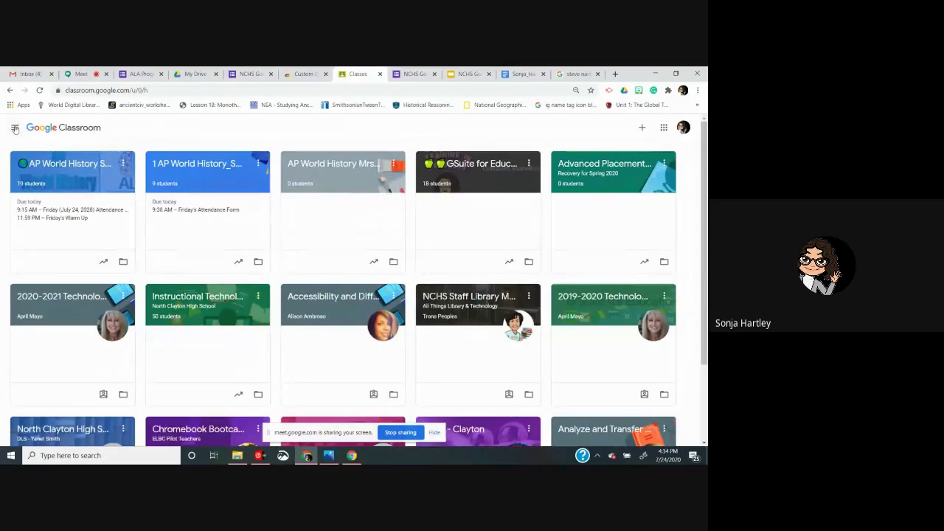
left_click(15, 129)
scroll(122, 296, "down", 1)
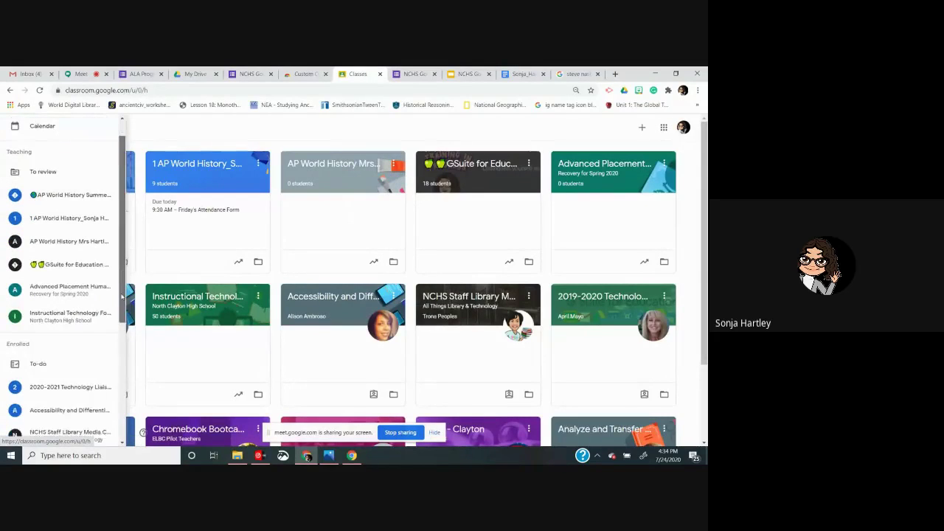
scroll(91, 385, "down", 4)
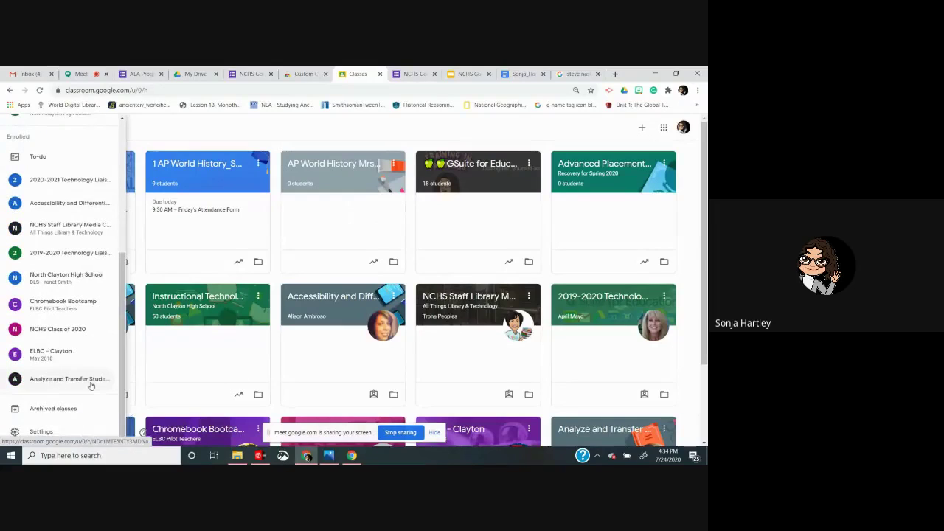
left_click(66, 415)
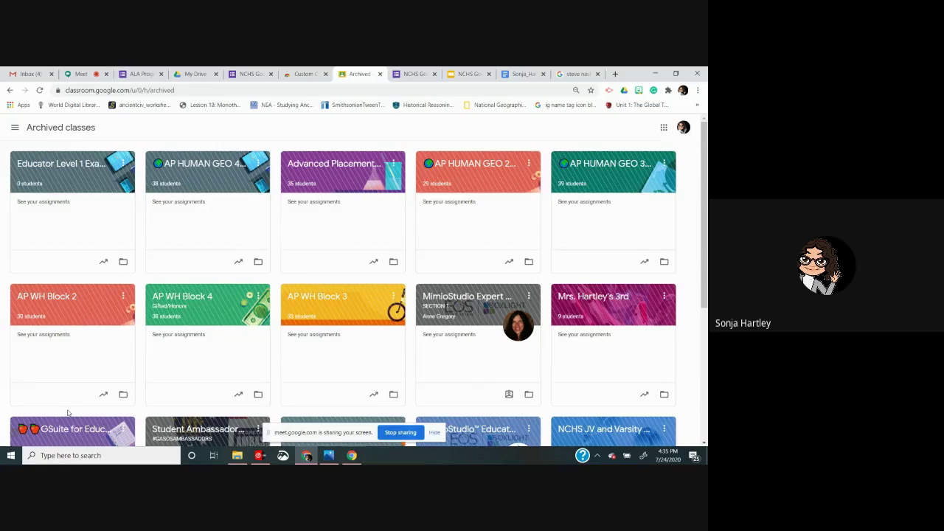
- Show the options for the archived AP HUMAN GEO 4 class, dismiss them, and open the Instructional Technology Forum NCHS class
left_click(259, 163)
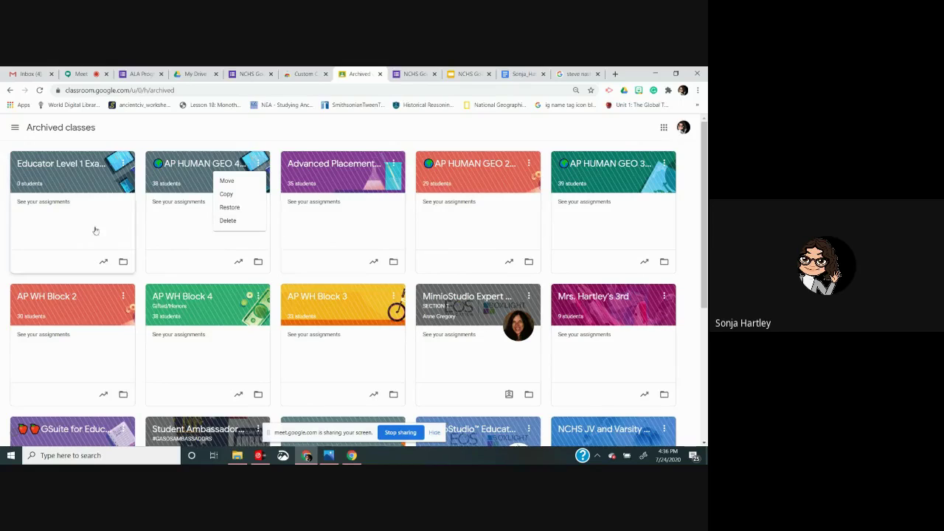
left_click(16, 130)
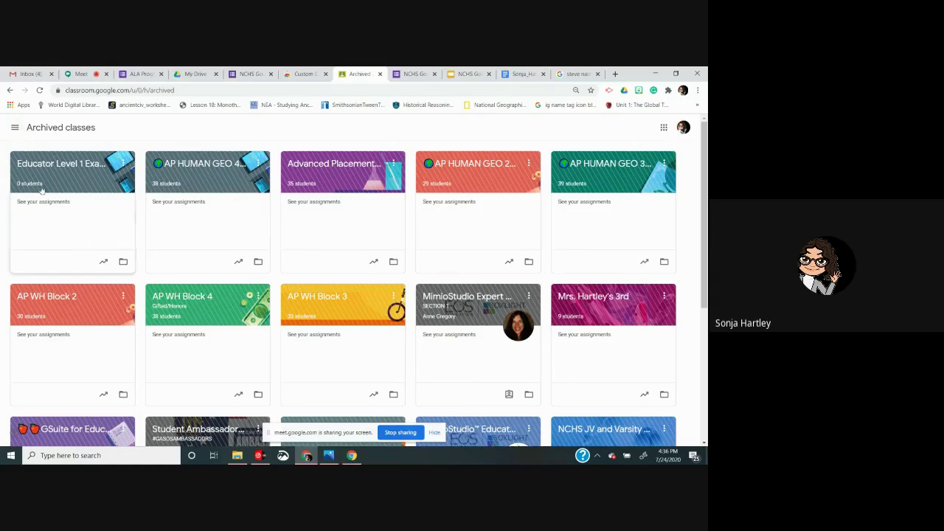
left_click(15, 129)
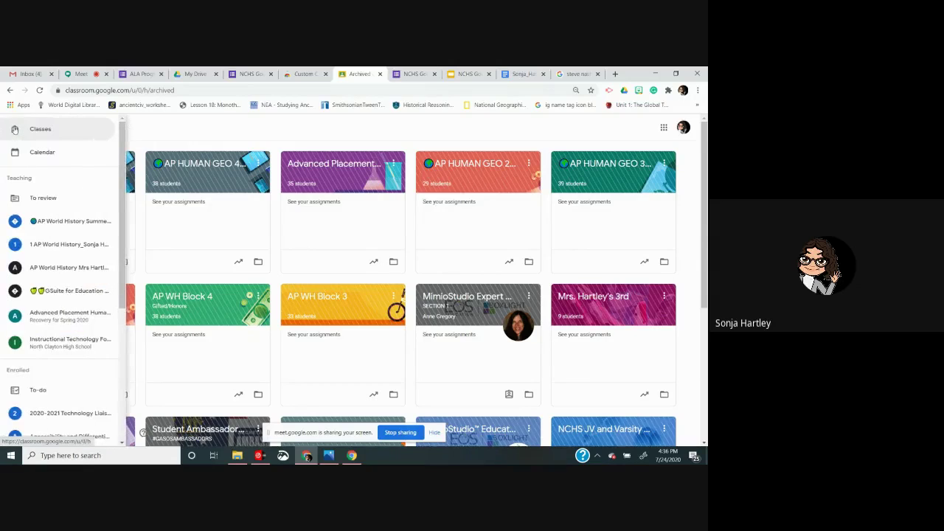
left_click(69, 342)
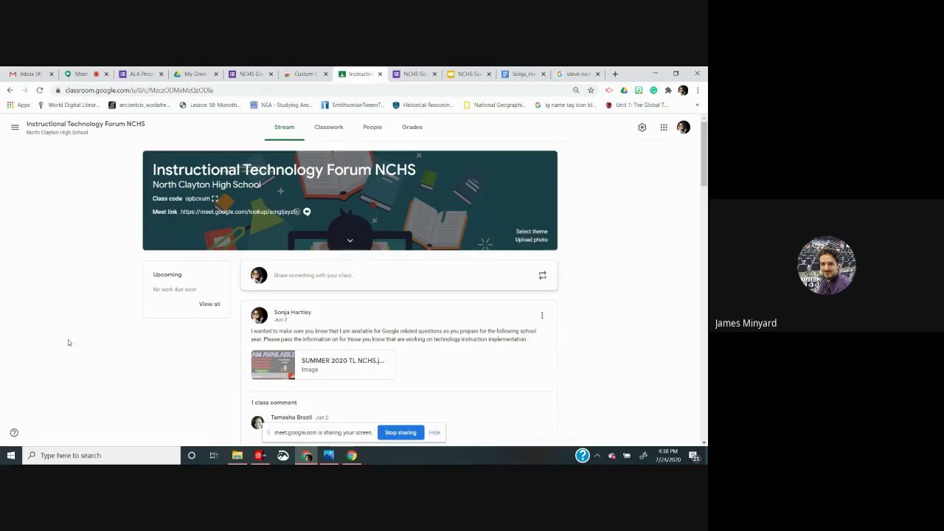
- Switch to Google Drive, look through the folders in My Drive, and dismiss the incoming mail notification
left_click(190, 75)
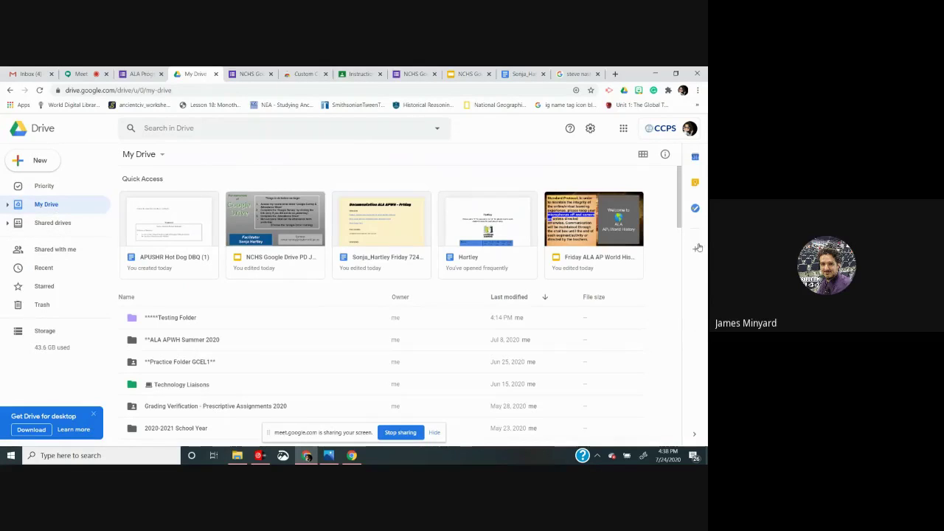
scroll(679, 211, "down", 1)
scroll(679, 211, "down", 1)
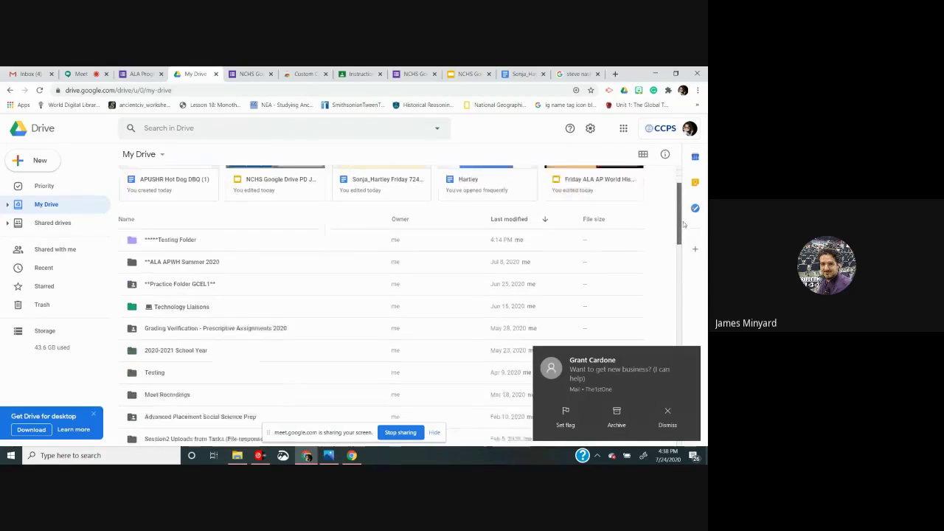
left_click(669, 414)
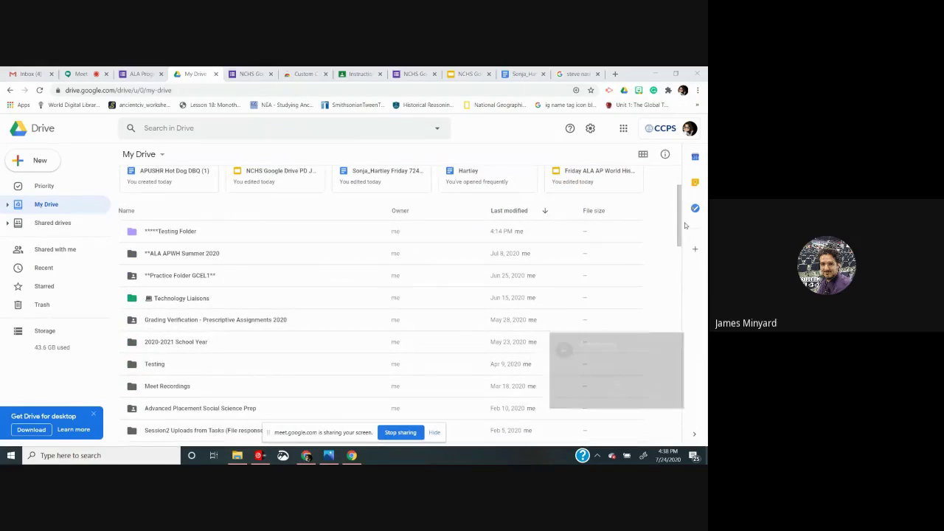
scroll(682, 232, "down", 1)
scroll(683, 232, "down", 2)
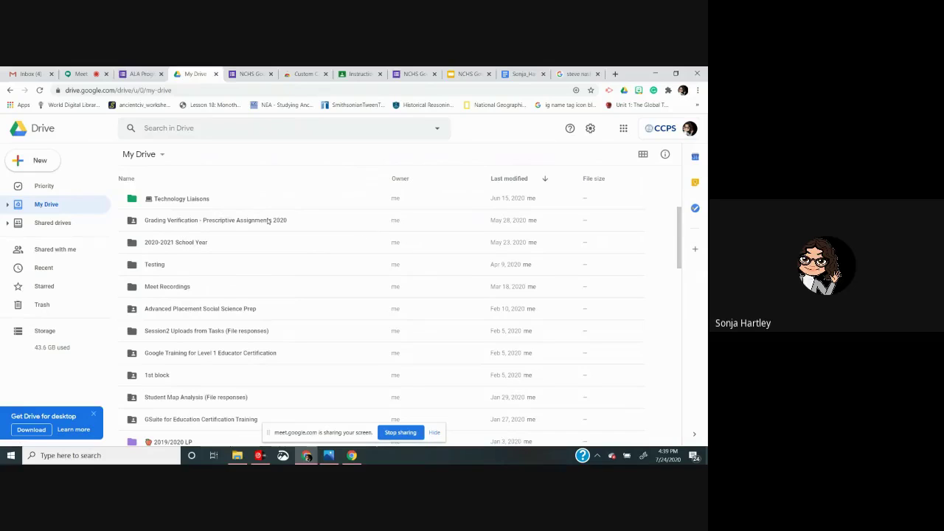
left_click_drag(679, 225, 679, 244)
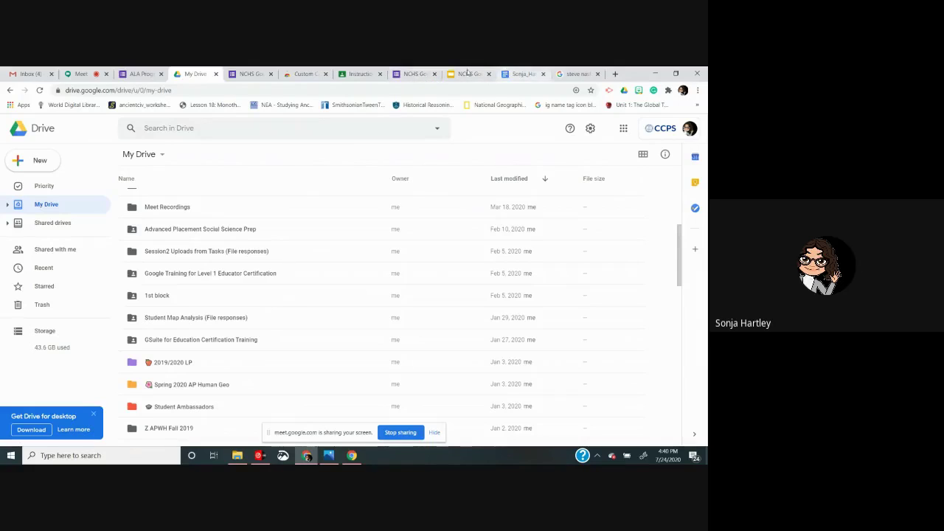
- Switch back to Google Classroom and open the classwork of the Instructional Technology Forum NCHS class
left_click(359, 73)
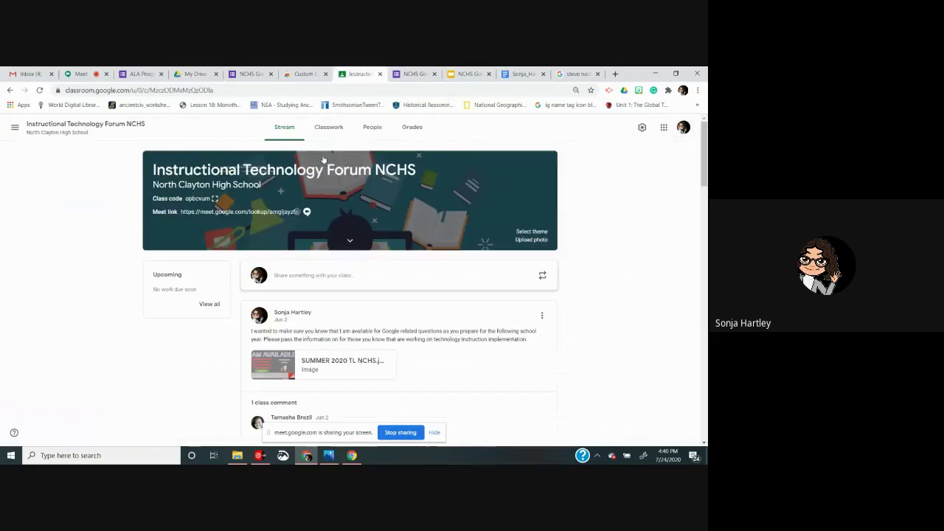
left_click(344, 128)
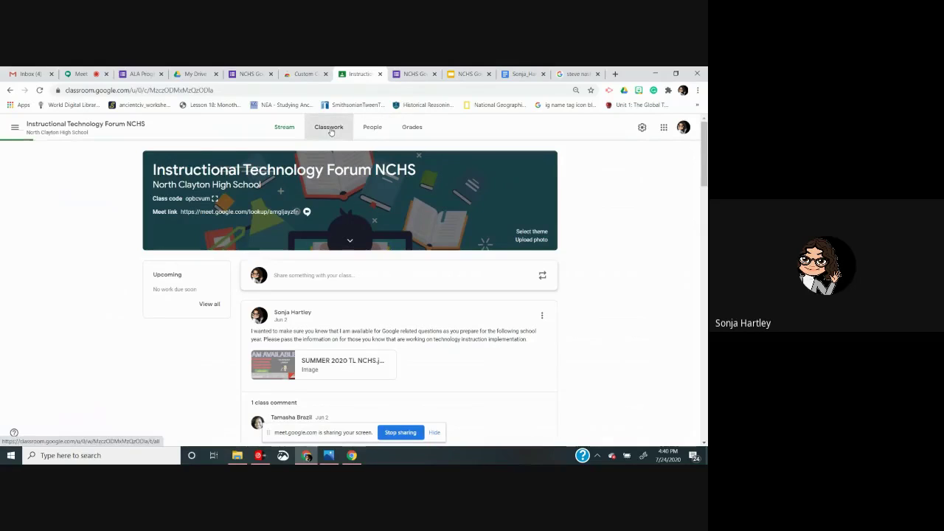